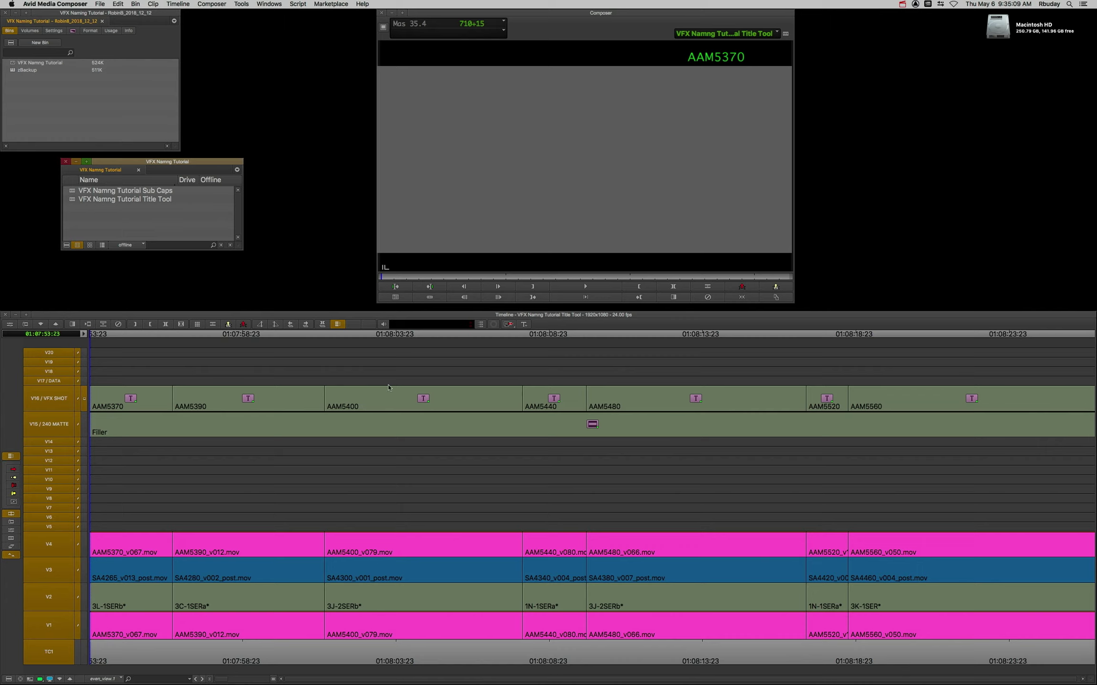
- Review the first shot titles in the Title Tool sequence, then search its timeline and monitors for AAM5560
{"action": "left_click_drag", "start_coordinate": [102, 401], "coordinate": [197, 389]}
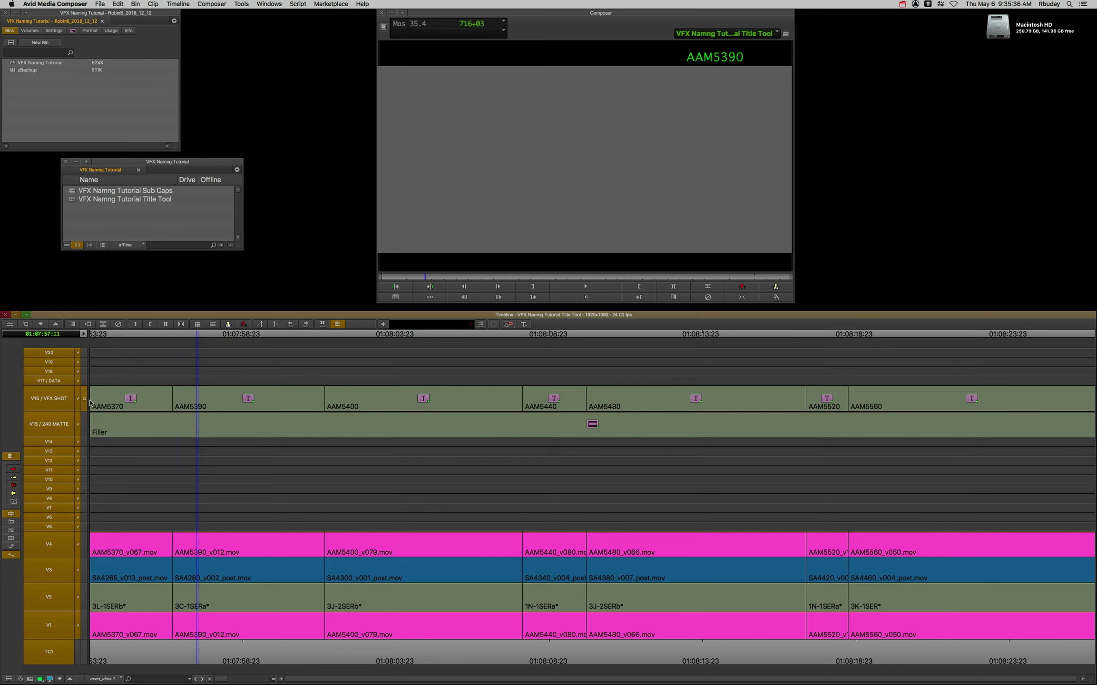
{"action": "left_click_drag", "start_coordinate": [125, 408], "coordinate": [74, 410]}
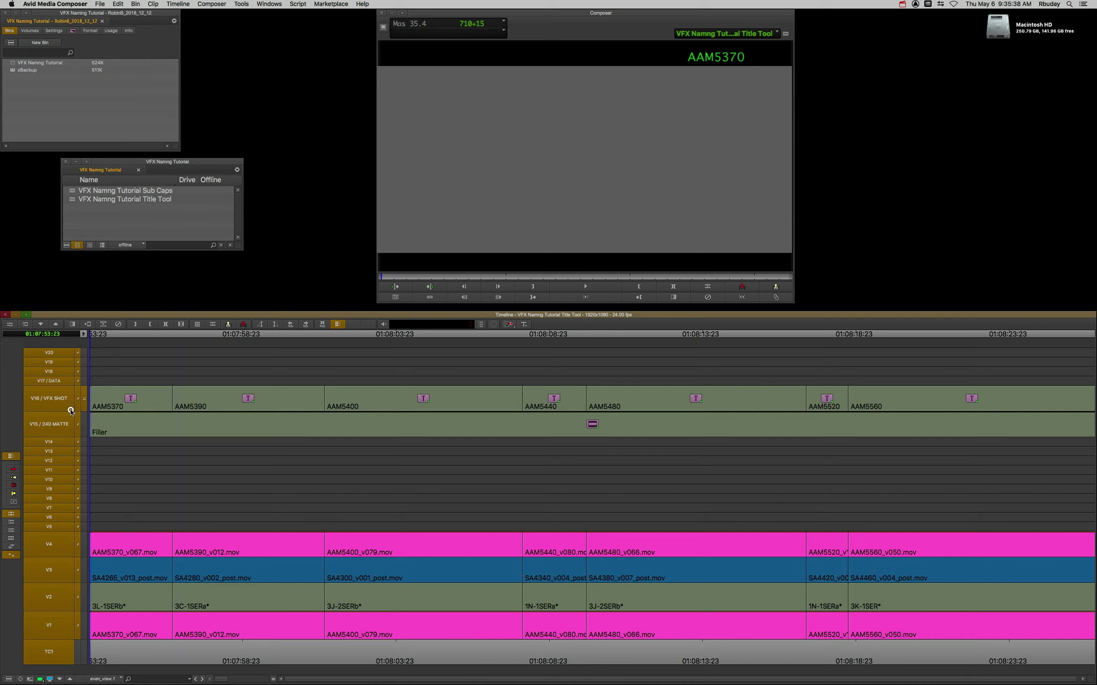
{"action": "key", "text": "super+f"}
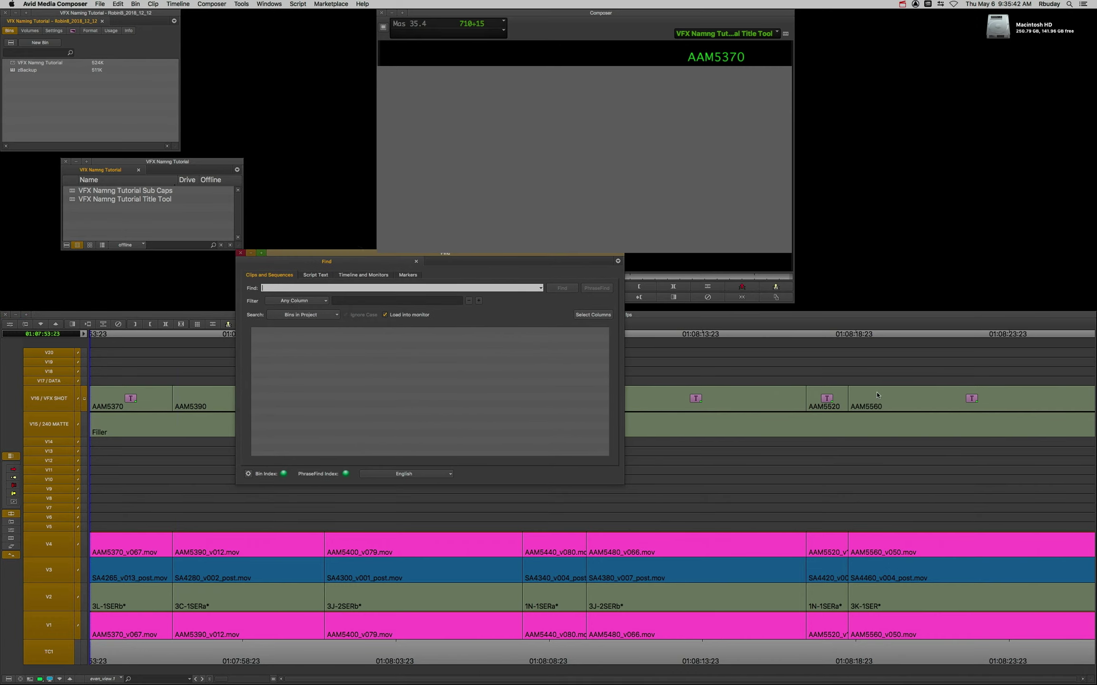
{"action": "left_click", "coordinate": [359, 275]}
{"action": "type", "text": "A"}
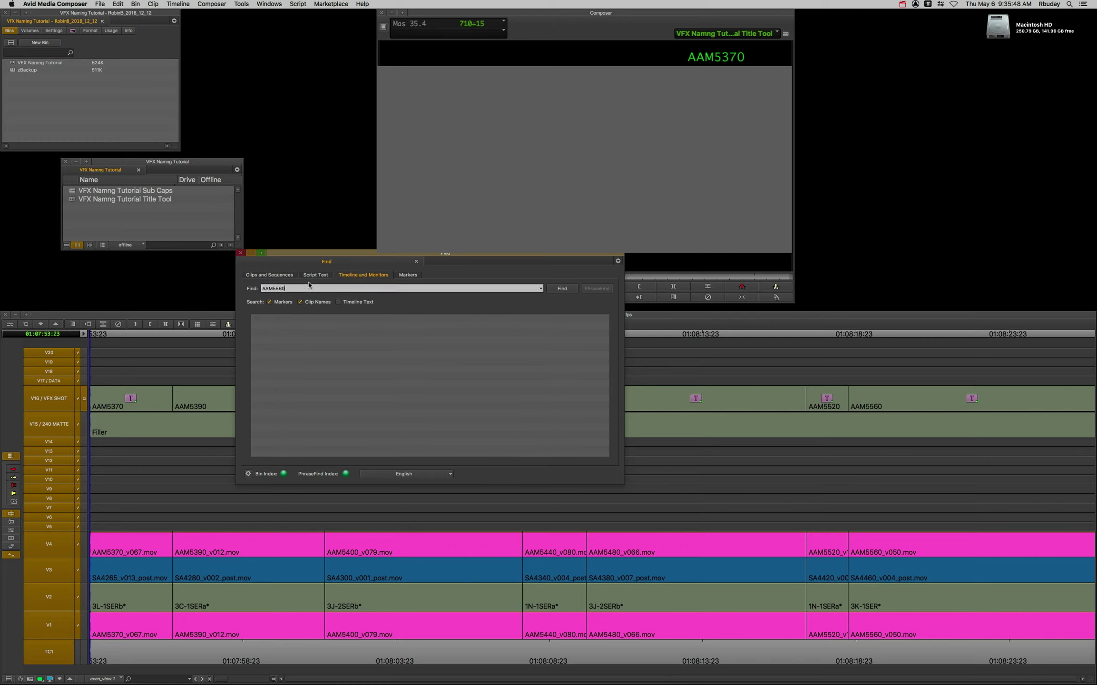
{"action": "type", "text": "AM5560"}
{"action": "key", "text": "Return"}
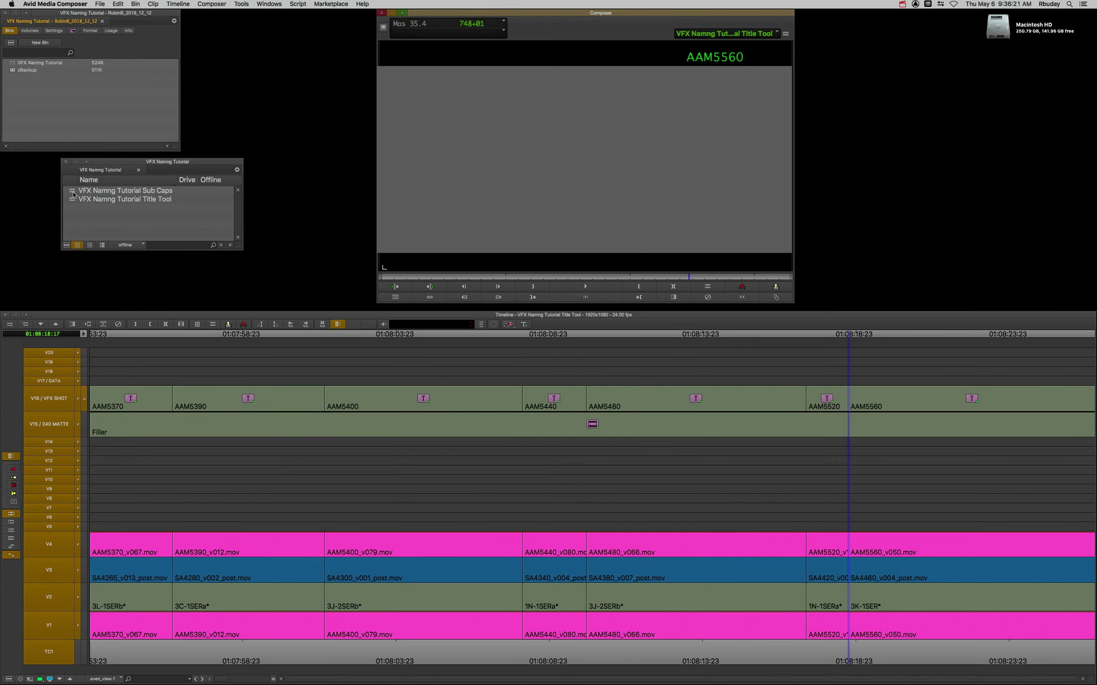
- Load the VFX Namng Tutorial Sub Caps sequence and play through its first VFX shot captions
{"action": "left_click", "coordinate": [73, 191]}
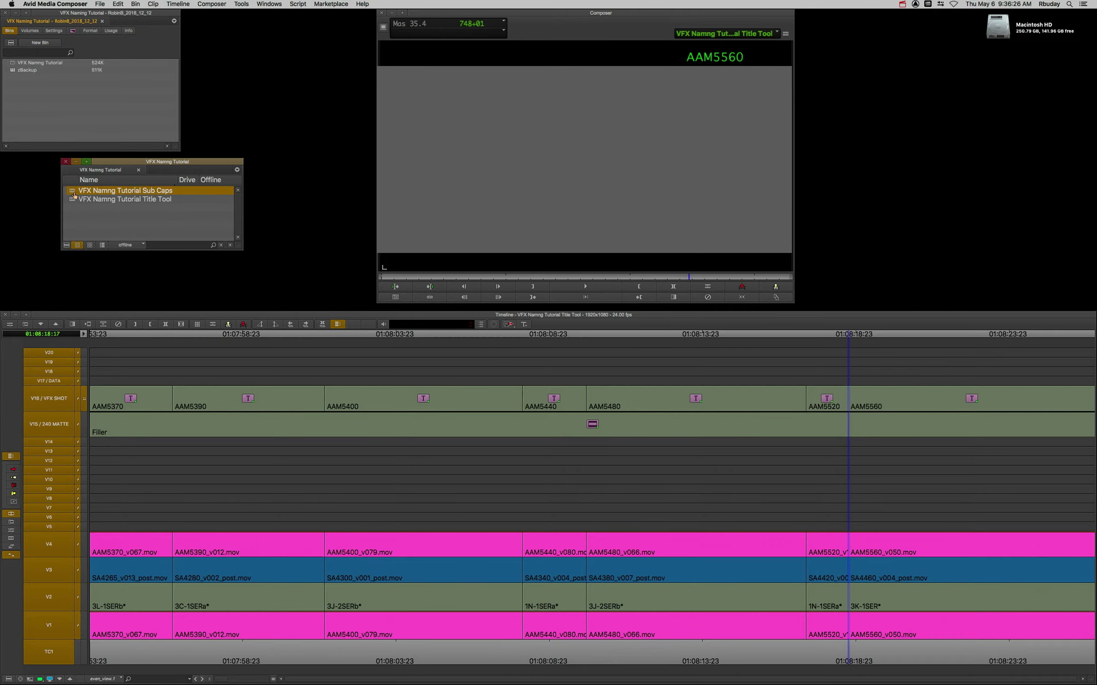
{"action": "double_click", "coordinate": [73, 195]}
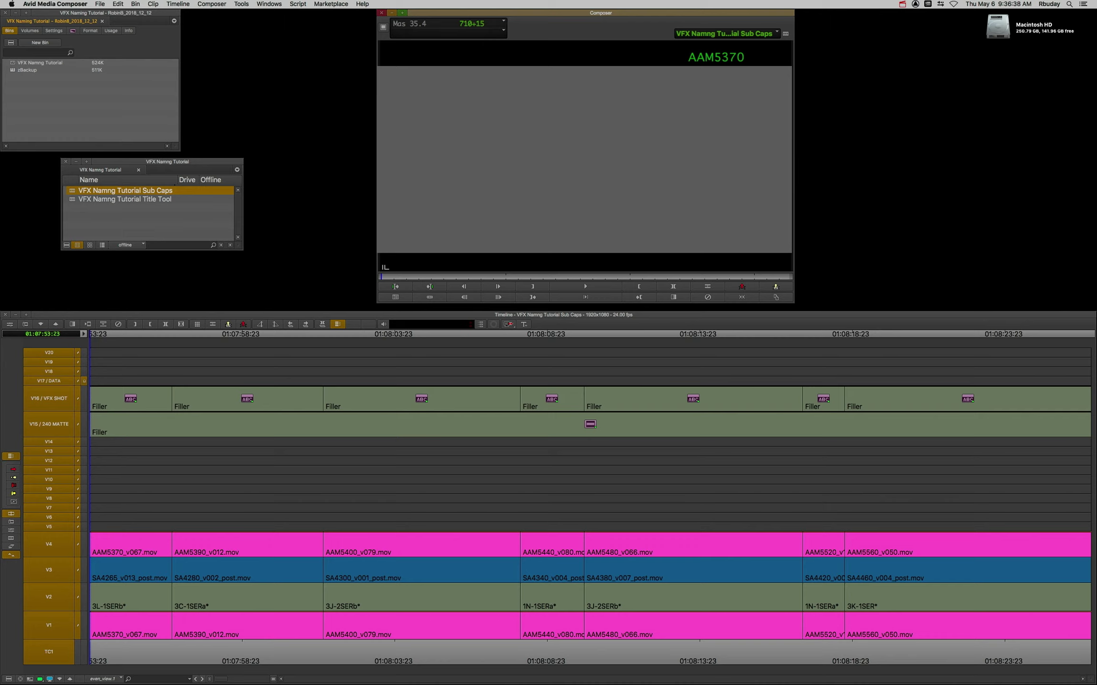
{"action": "left_click", "coordinate": [95, 406]}
{"action": "key", "text": "space"}
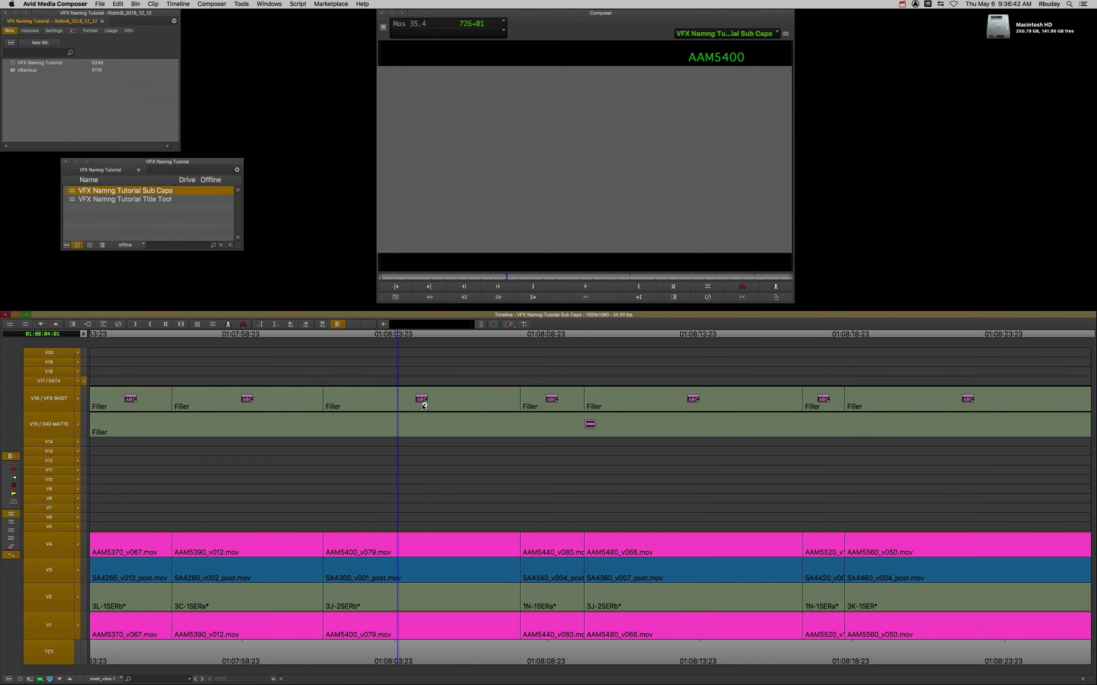
{"action": "left_click", "coordinate": [94, 415]}
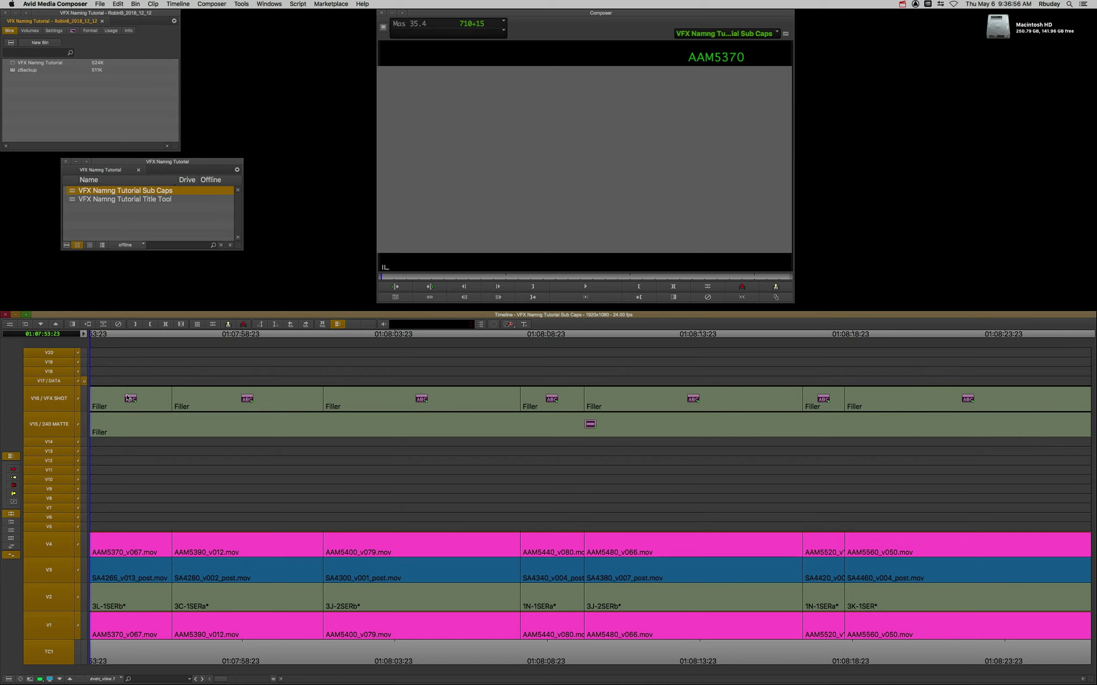
- Select only the V16 / VFX SHOT track's clips and add the timeline clip note X to all of them
{"action": "key", "text": "super+shift+a"}
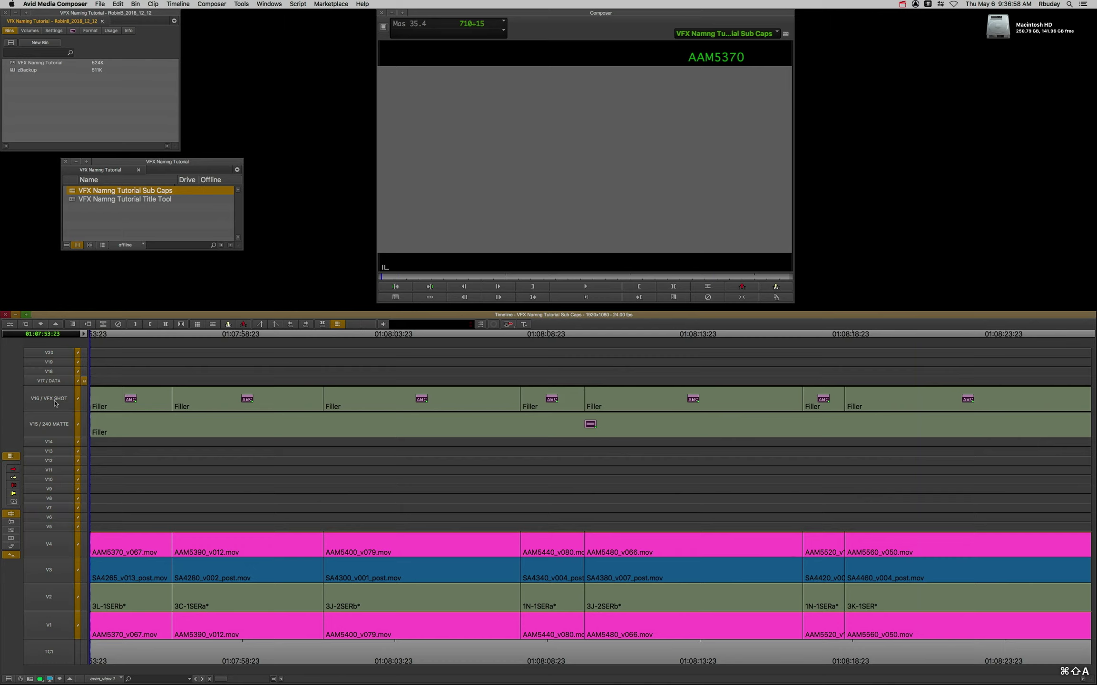
{"action": "left_click", "coordinate": [56, 402]}
{"action": "key", "text": "F10"}
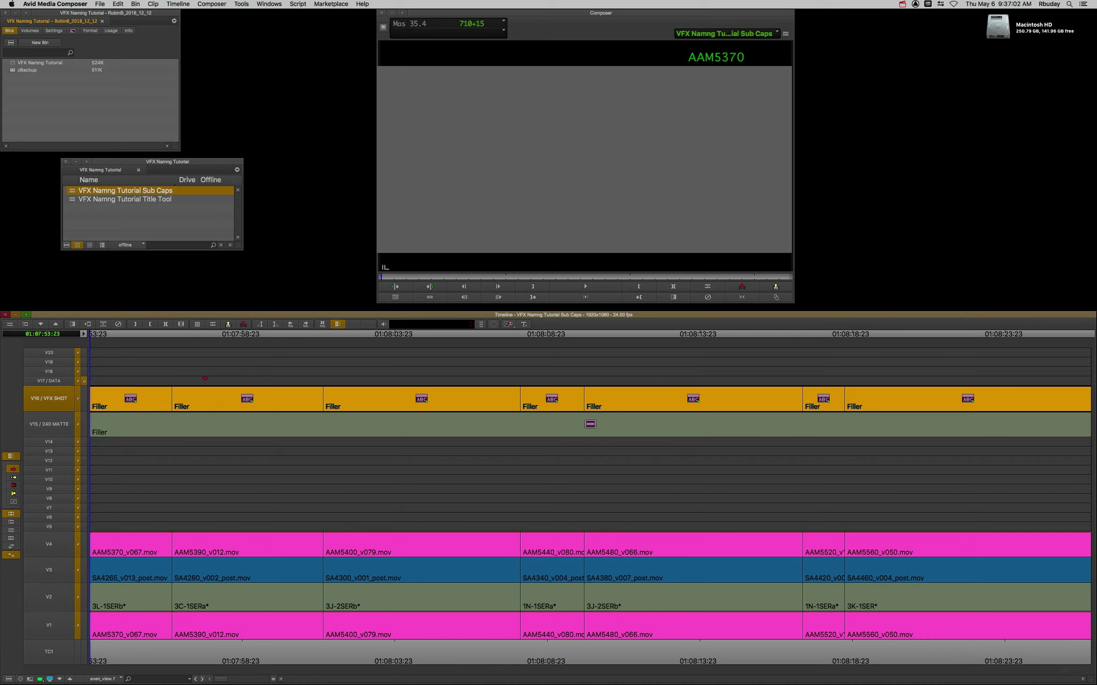
{"action": "right_click", "coordinate": [248, 401]}
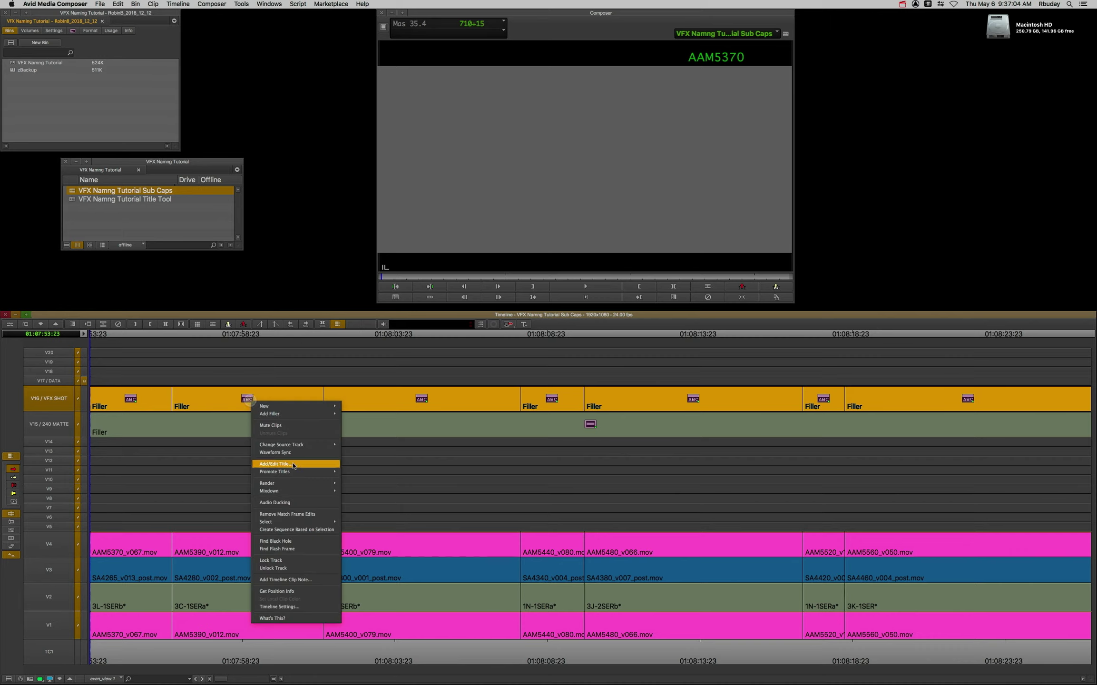
{"action": "left_click", "coordinate": [303, 580]}
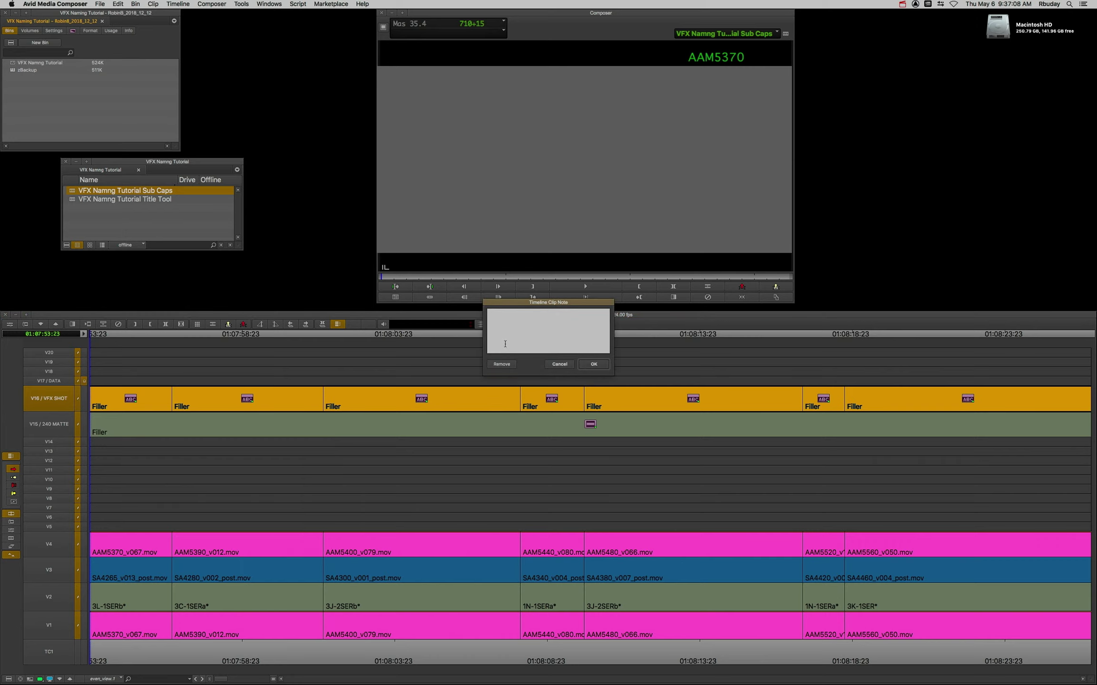
{"action": "key", "text": "Return"}
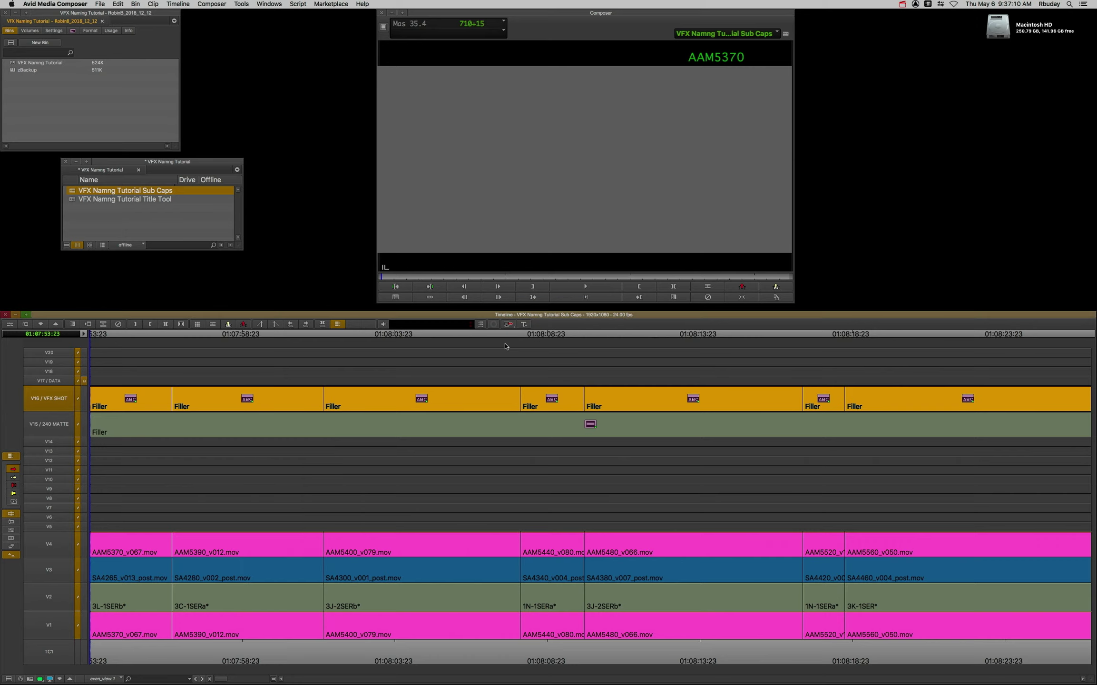
- Open the Timeline Clip Notes list in start order and set the first three notes to AAM5370, AAM5390 and AAM5400
{"action": "left_click", "coordinate": [241, 4]}
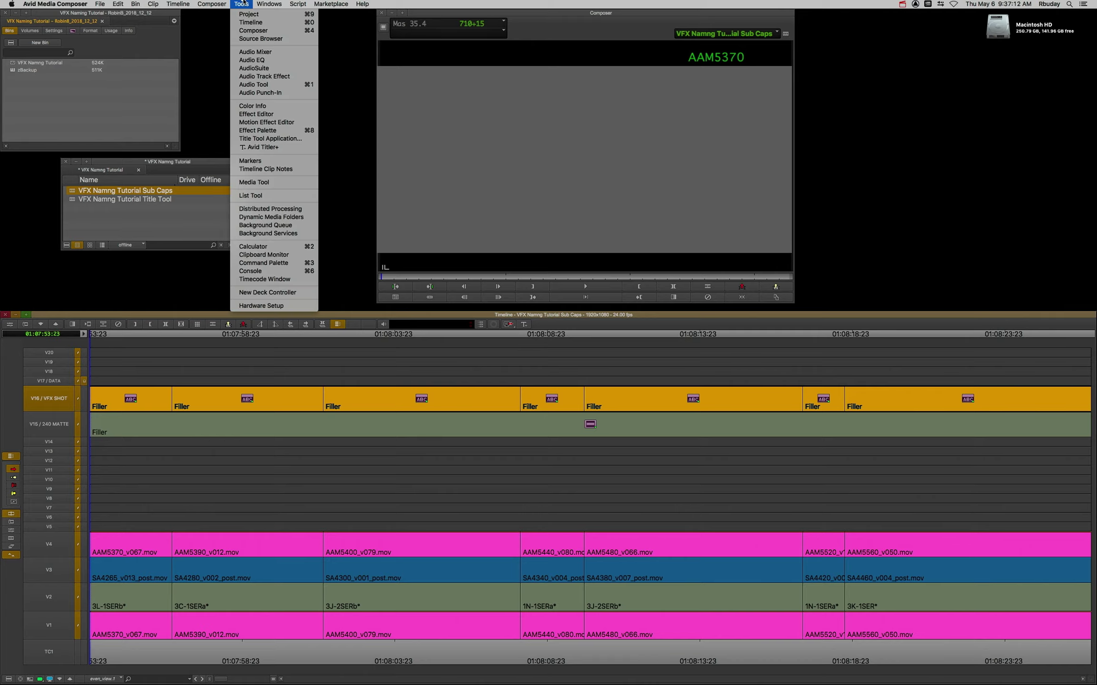
{"action": "left_click", "coordinate": [267, 169]}
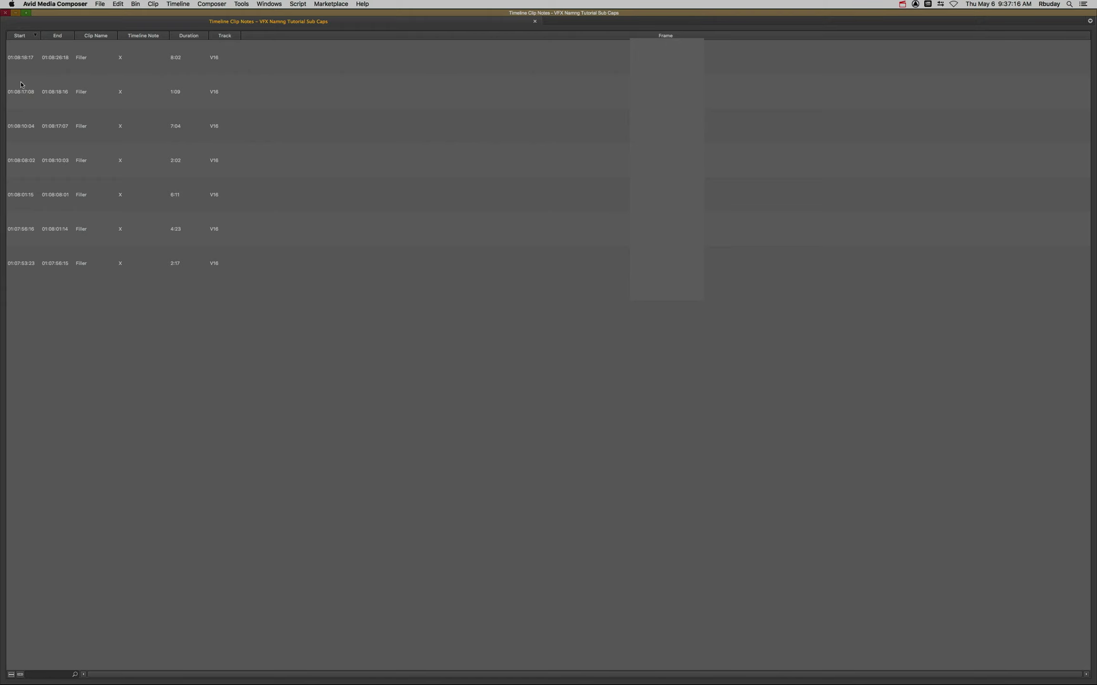
{"action": "left_click", "coordinate": [26, 13]}
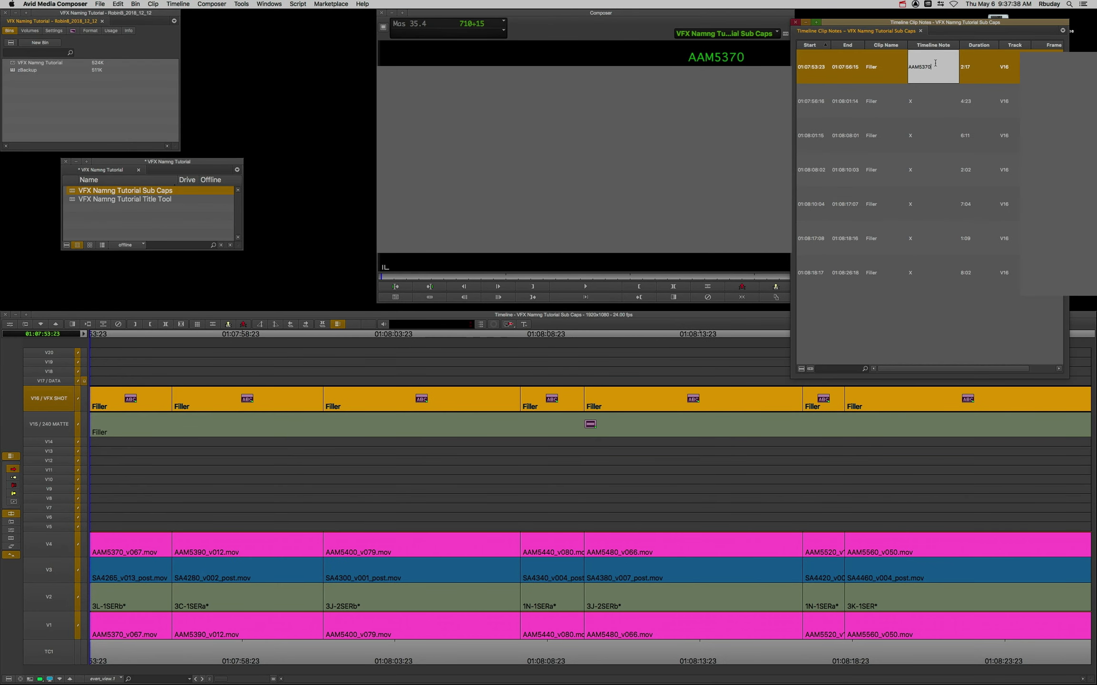
{"action": "key", "text": "cmd+a"}
{"action": "key", "text": "cmd+c"}
{"action": "double_click", "coordinate": [932, 101]}
{"action": "key", "text": "cmd+v"}
{"action": "key", "text": "Return"}
{"action": "double_click", "coordinate": [932, 135]}
{"action": "key", "text": "cmd+v"}
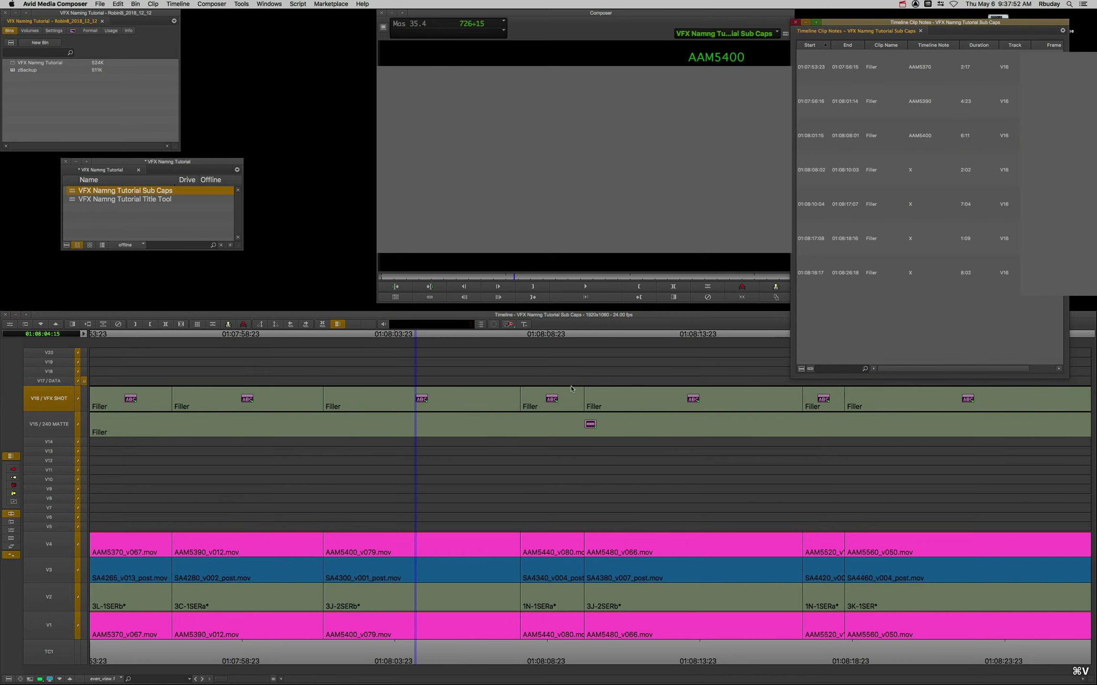
- Set the remaining four clip notes to AAM5440, AAM5480, AAM5520 and AAM5560, and close the notes list
{"action": "double_click", "coordinate": [955, 162]}
{"action": "key", "text": "cmd+v"}
{"action": "key", "text": "Return"}
{"action": "double_click", "coordinate": [932, 204]}
{"action": "type", "text": "AAM5480"}
{"action": "key", "text": "Return"}
{"action": "double_click", "coordinate": [932, 238]}
{"action": "type", "text": "AAM5520"}
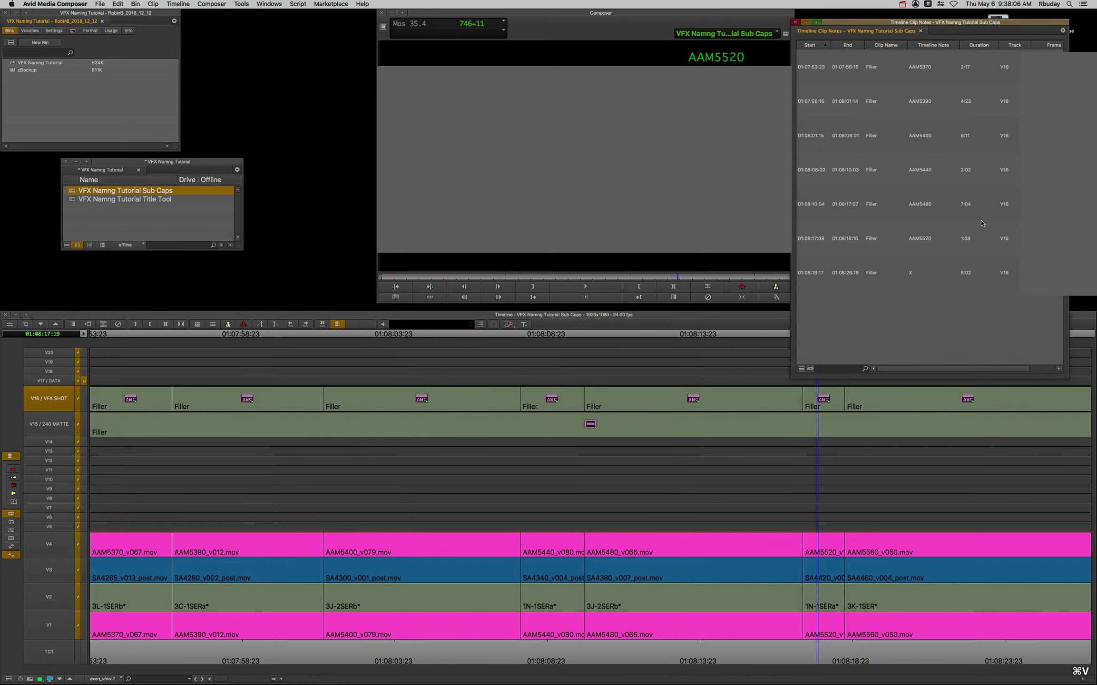
{"action": "double_click", "coordinate": [932, 272]}
{"action": "type", "text": "AAM5"}
{"action": "key", "text": "Return"}
{"action": "key", "text": "cmd+w"}
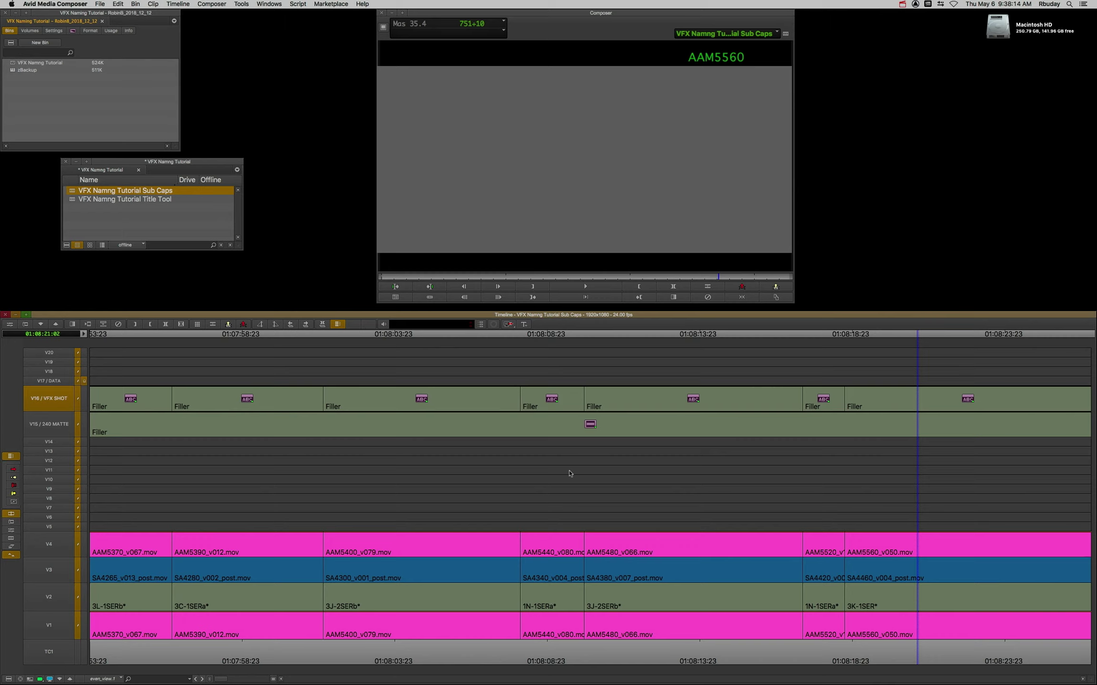
- Show Timeline Clip Notes as clip text on the timeline clips
{"action": "left_click", "coordinate": [10, 679]}
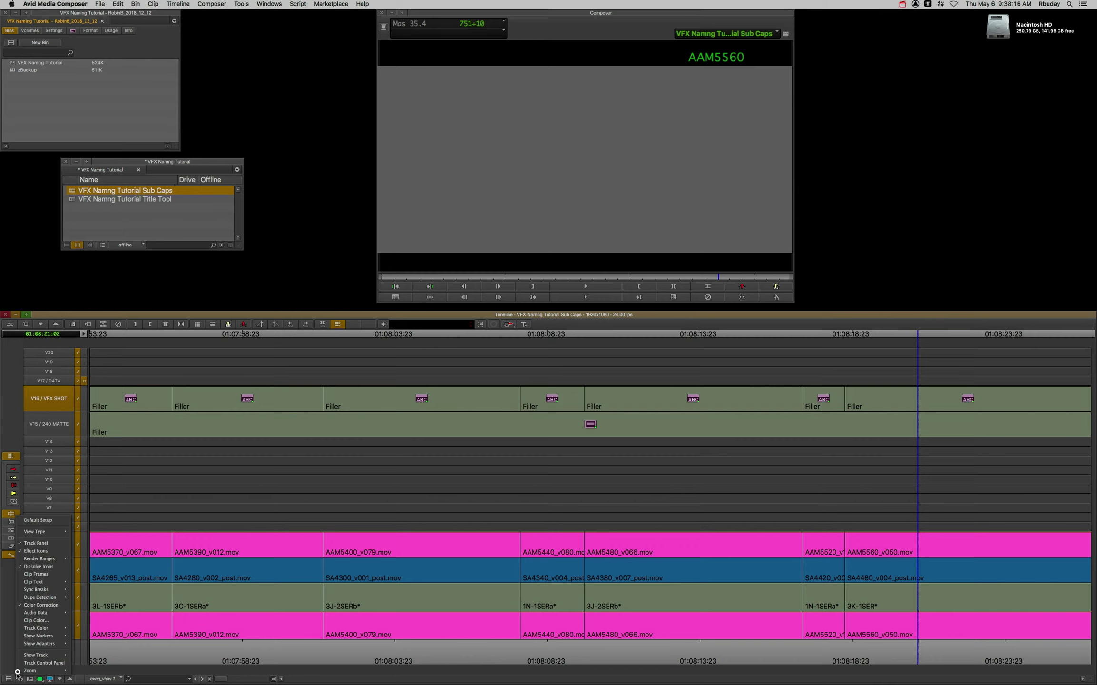
{"action": "mouse_move", "coordinate": [53, 582]}
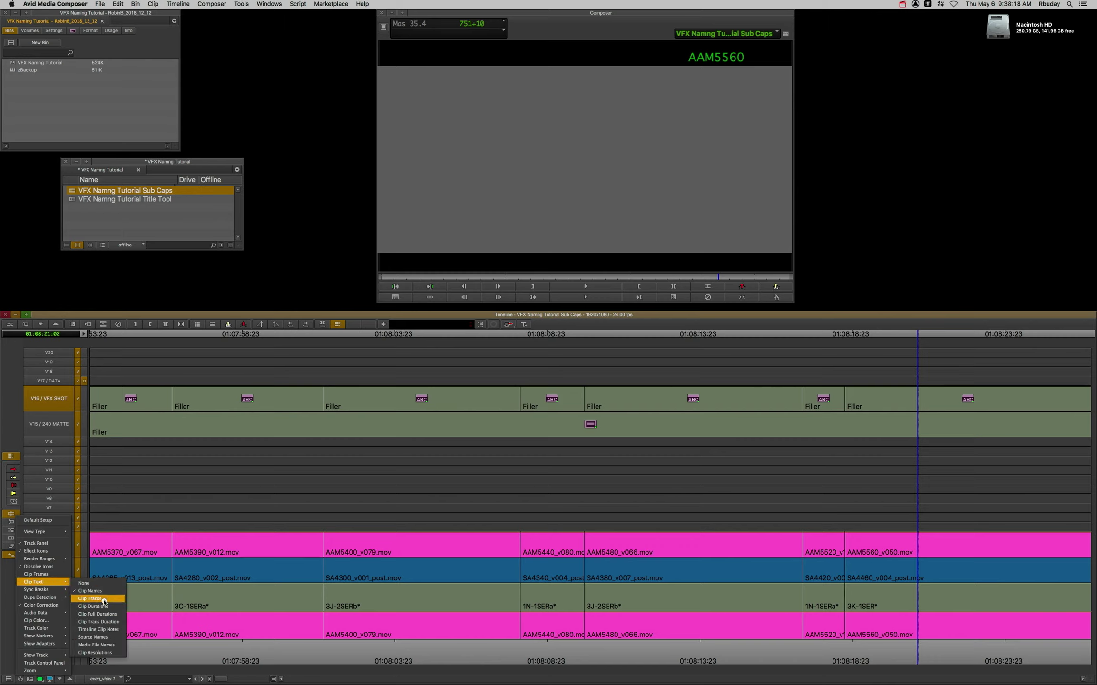
{"action": "left_click", "coordinate": [109, 629]}
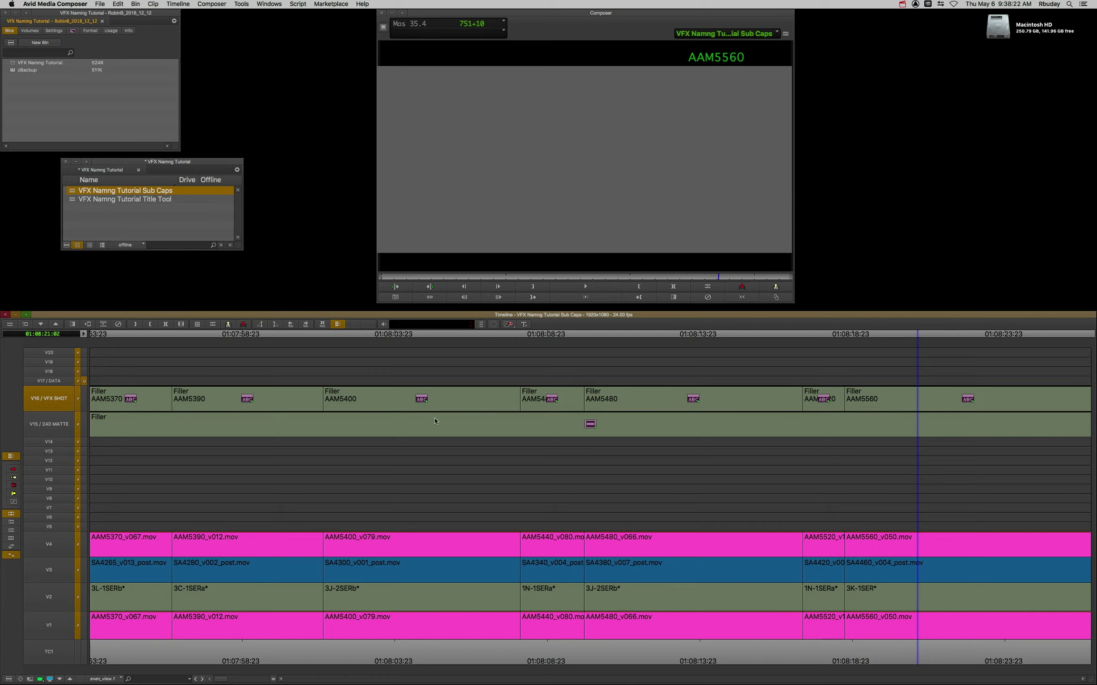
- Search the Sub Caps sequence for AAM5560 from its start, and close the Find window
{"action": "key", "text": "Home"}
{"action": "key", "text": "super+f"}
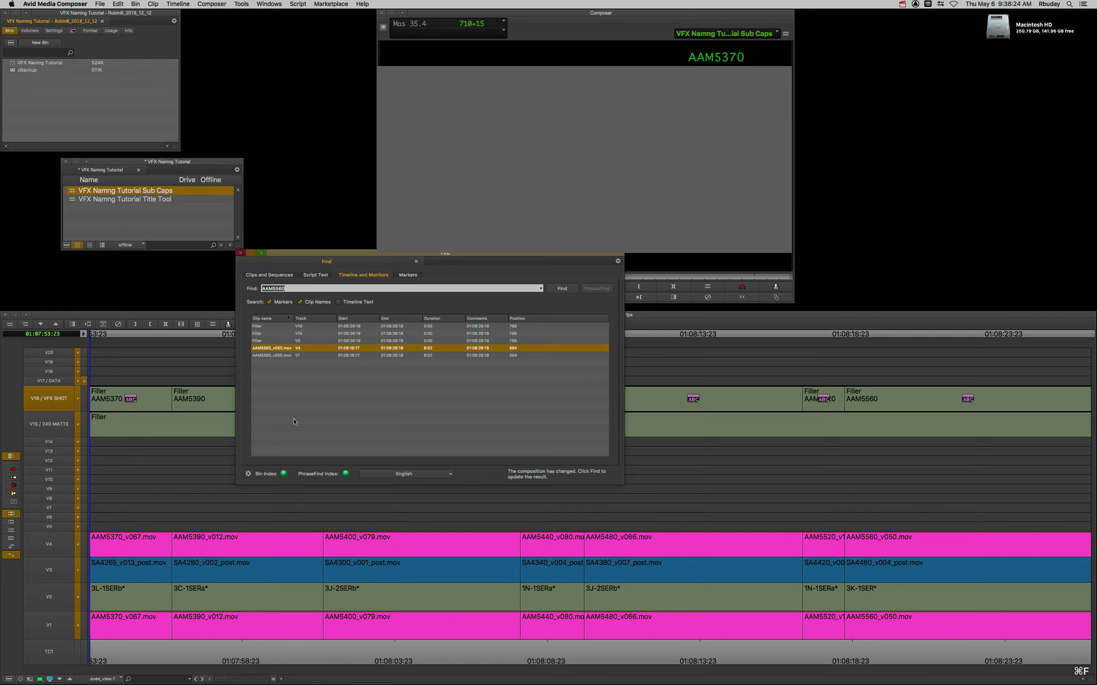
{"action": "left_click", "coordinate": [561, 288]}
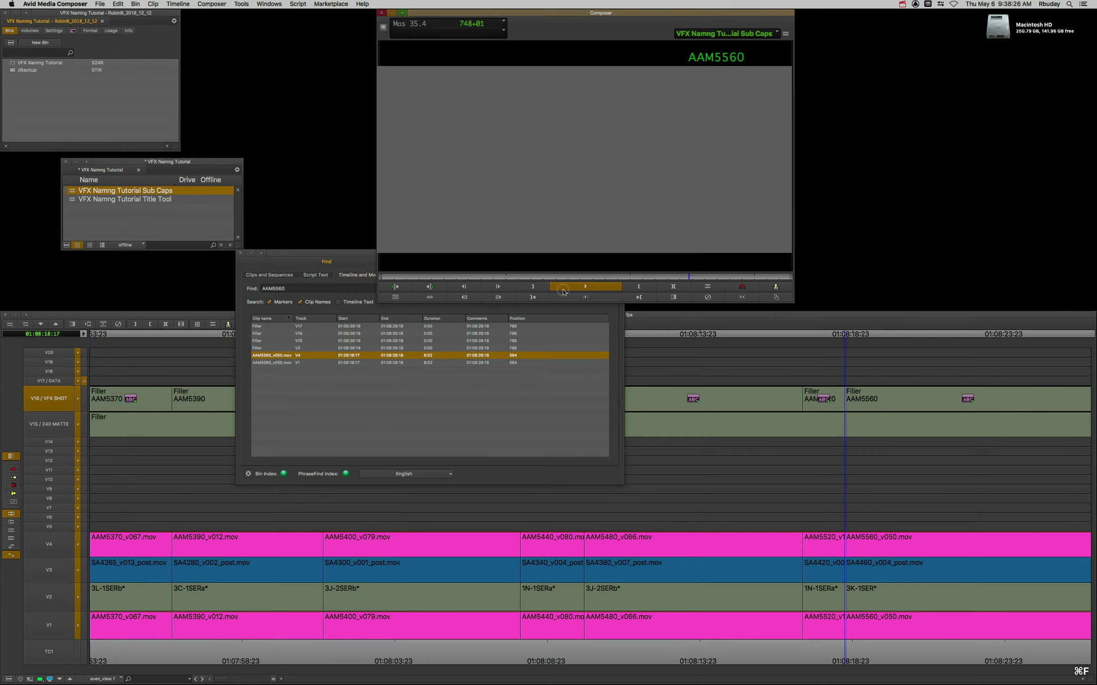
{"action": "left_click", "coordinate": [241, 254]}
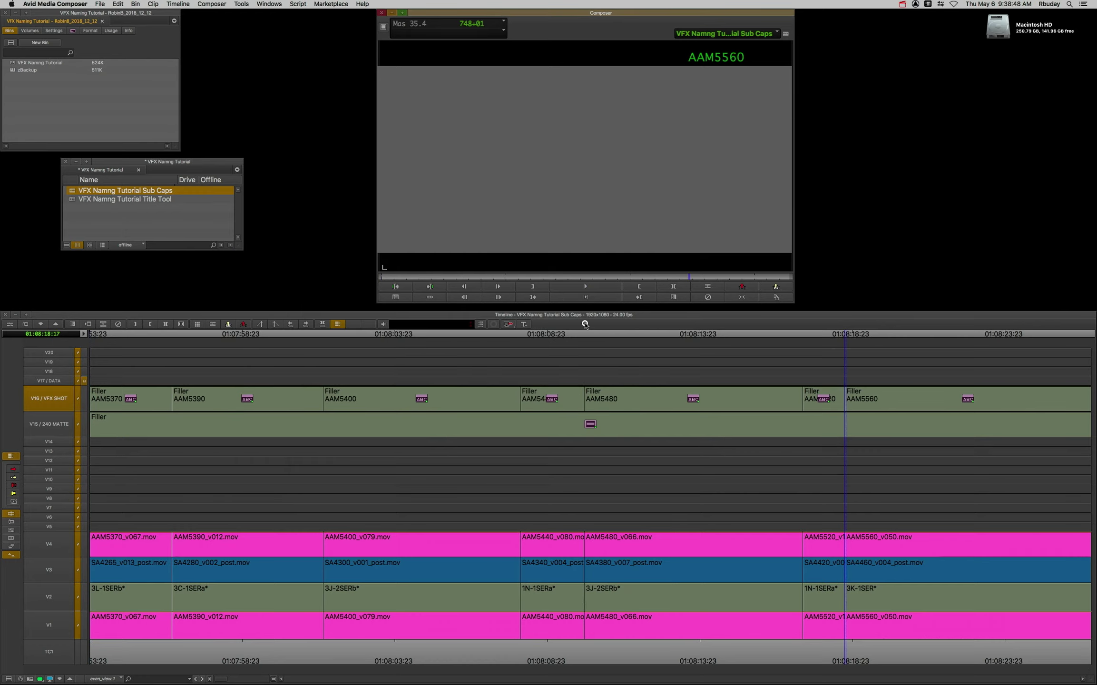
- Reopen the Timeline Clip Notes list and keep all of its columns selected for display
{"action": "left_click", "coordinate": [248, 4]}
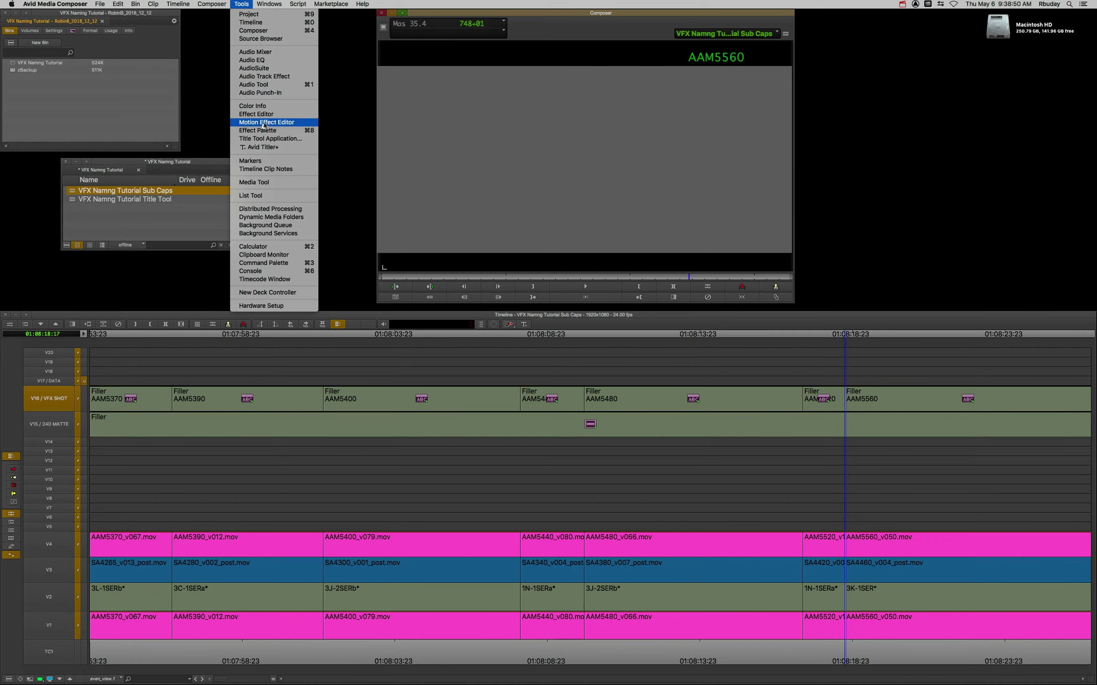
{"action": "left_click", "coordinate": [266, 169]}
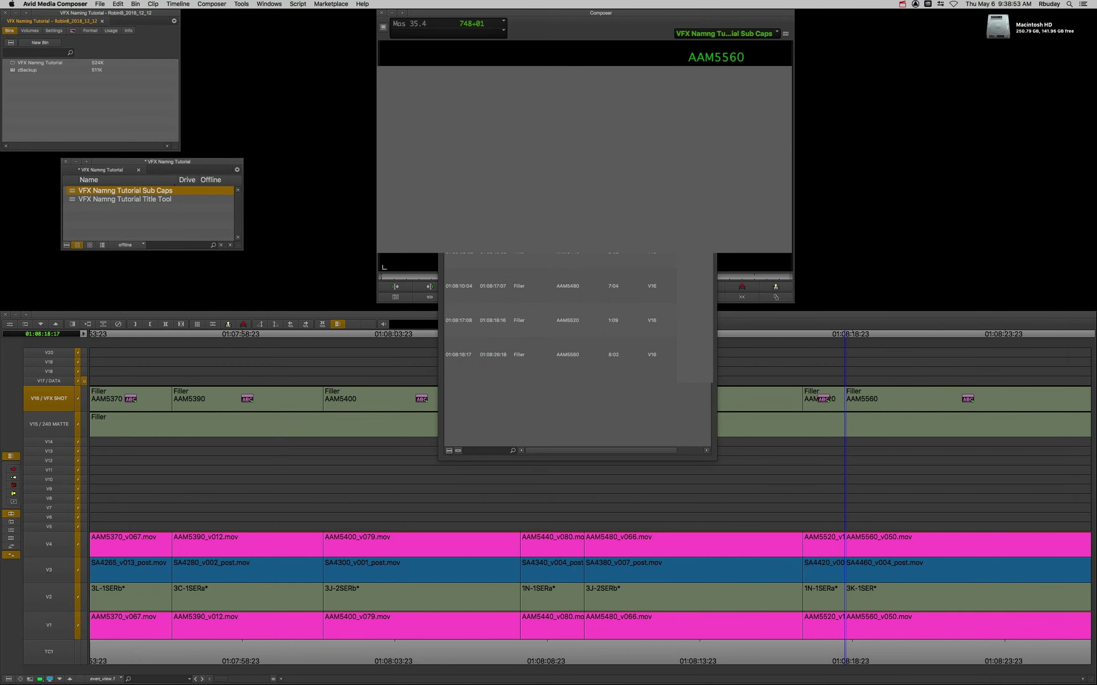
{"action": "right_click", "coordinate": [588, 407]}
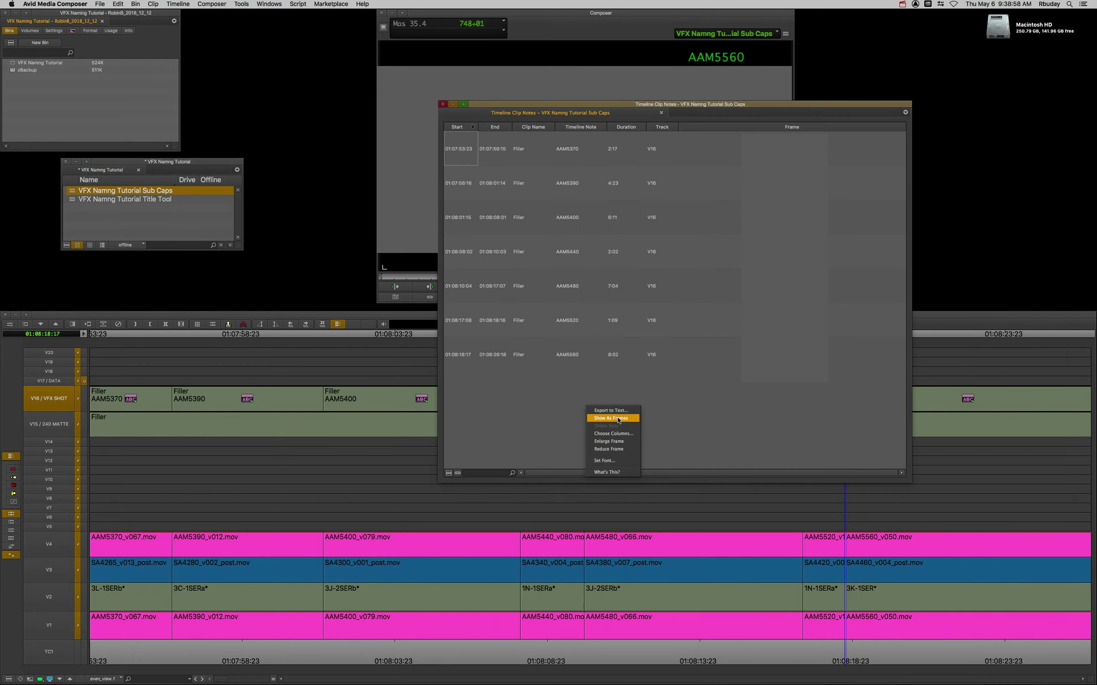
{"action": "left_click", "coordinate": [613, 433]}
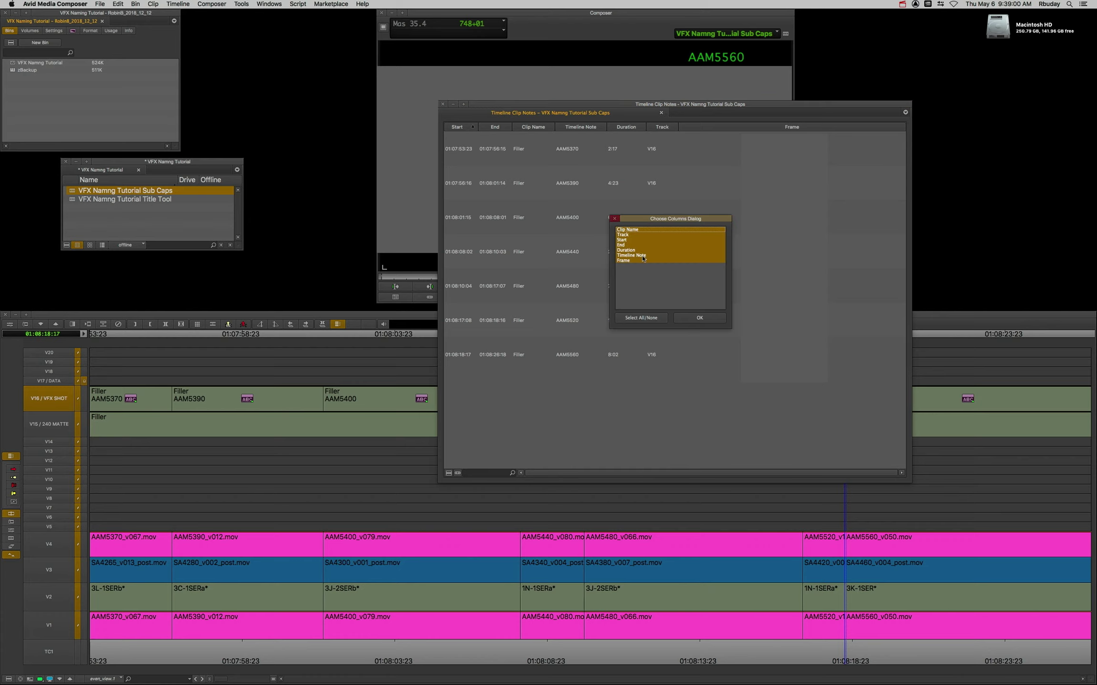
{"action": "left_click", "coordinate": [699, 317]}
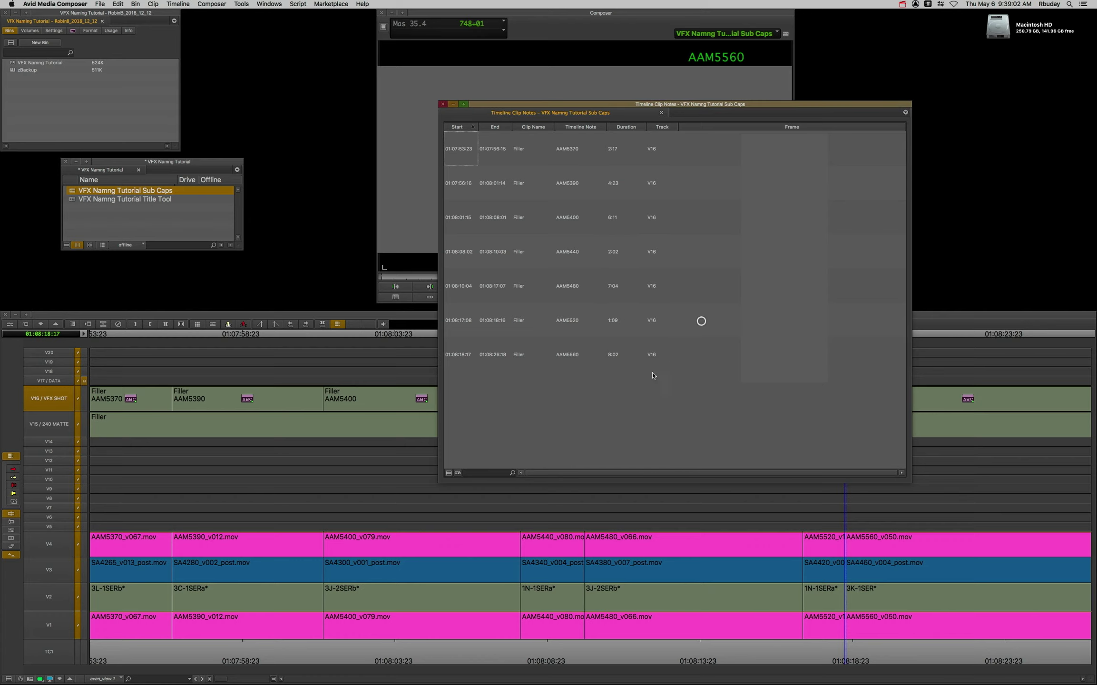
- Export the clip notes as VFX Namng Tutorial Sub Caps.txt into a new EXPORT folder on the Desktop
{"action": "right_click", "coordinate": [608, 389]}
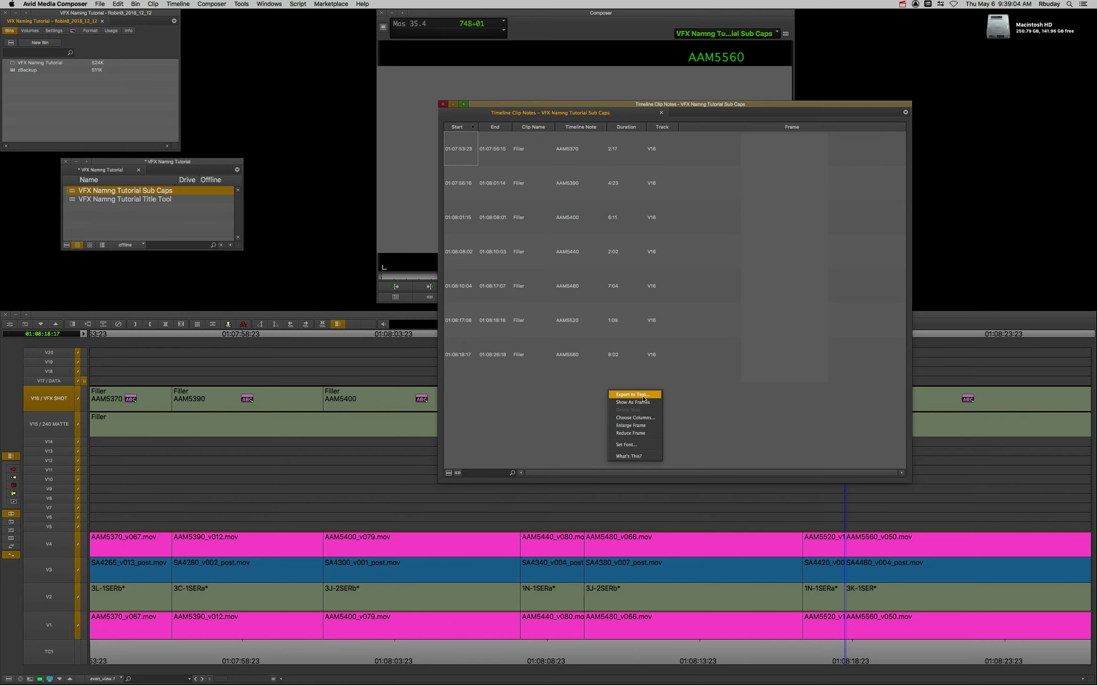
{"action": "left_click", "coordinate": [640, 393]}
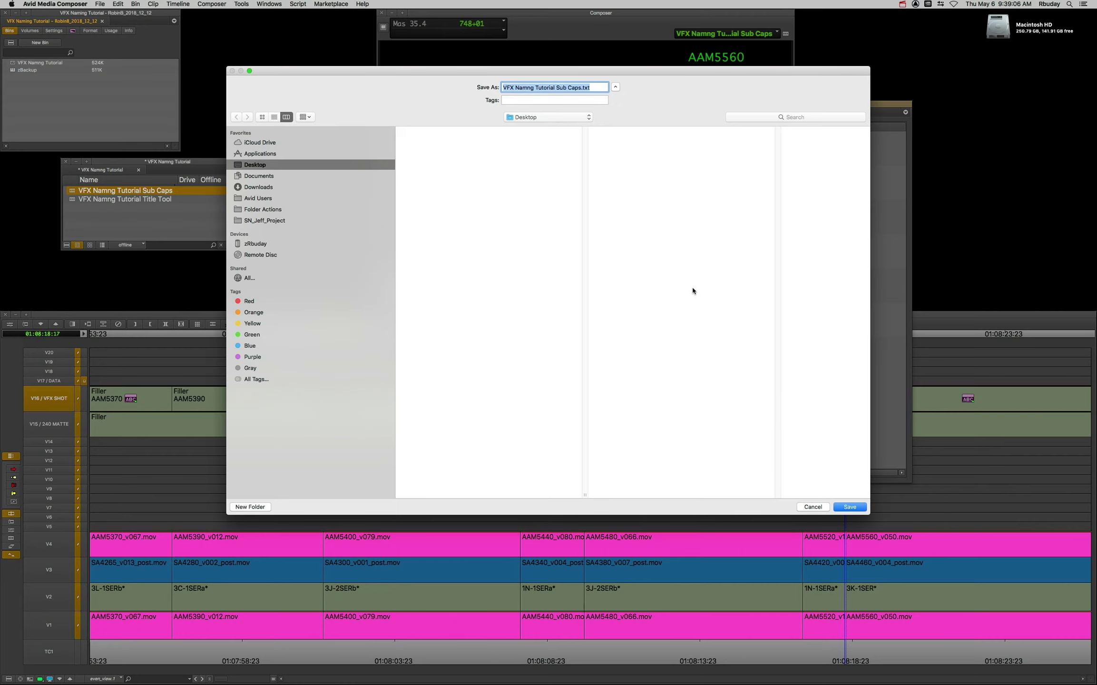
{"action": "key", "text": "super+shift+n"}
{"action": "type", "text": "EXPORT"}
{"action": "key", "text": "Return"}
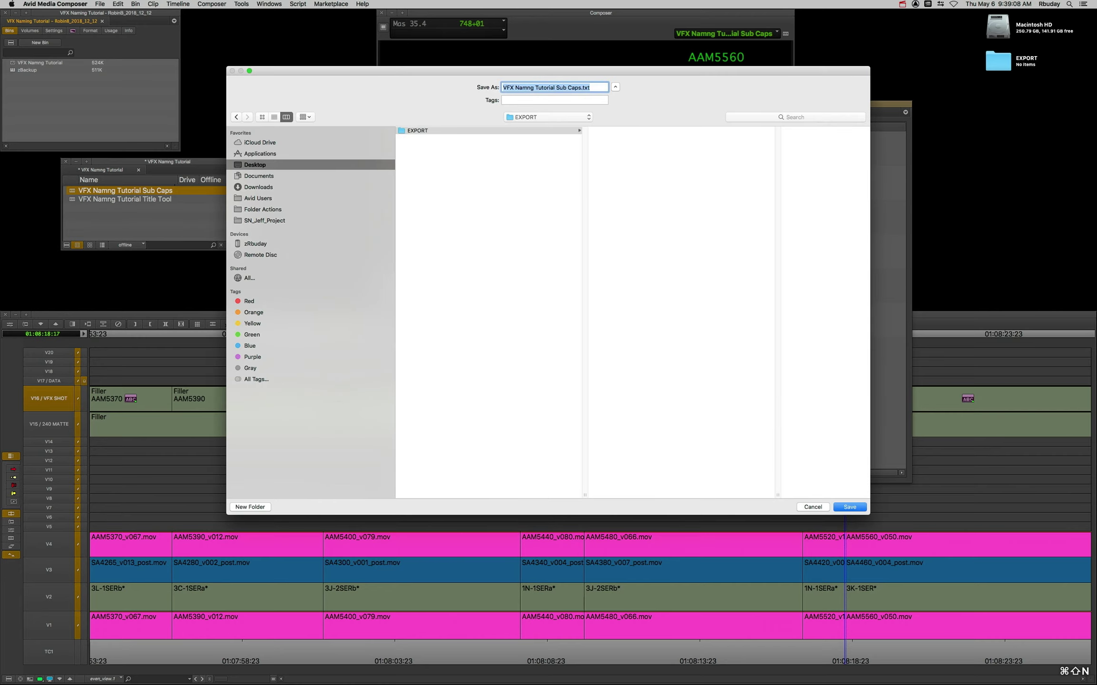
{"action": "key", "text": "Return"}
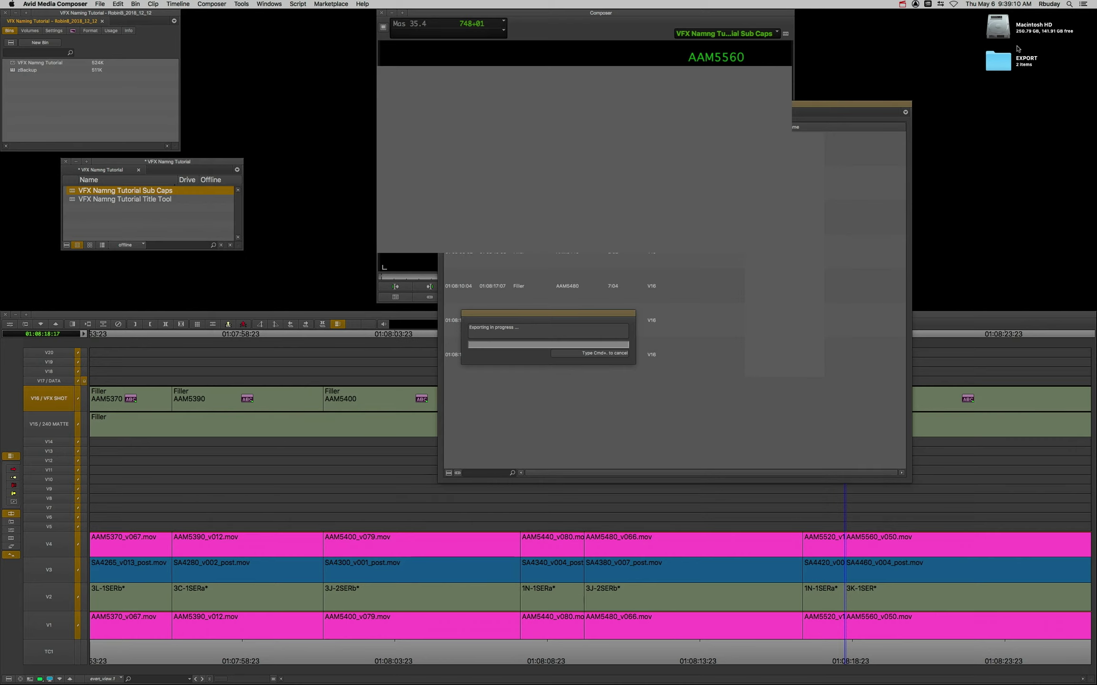
- Open the EXPORT folder on the Desktop and preview VFX Namng Tutorial Sub Caps.txt
{"action": "left_click", "coordinate": [997, 62]}
{"action": "double_click", "coordinate": [997, 61]}
{"action": "left_click", "coordinate": [547, 166]}
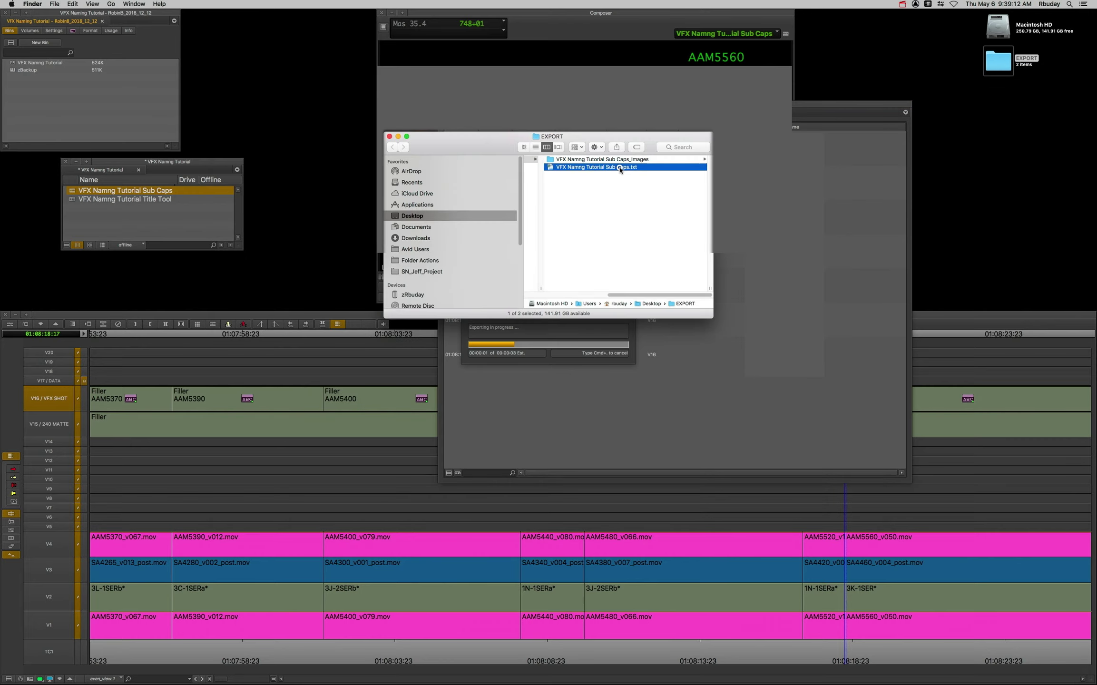
{"action": "key", "text": "space"}
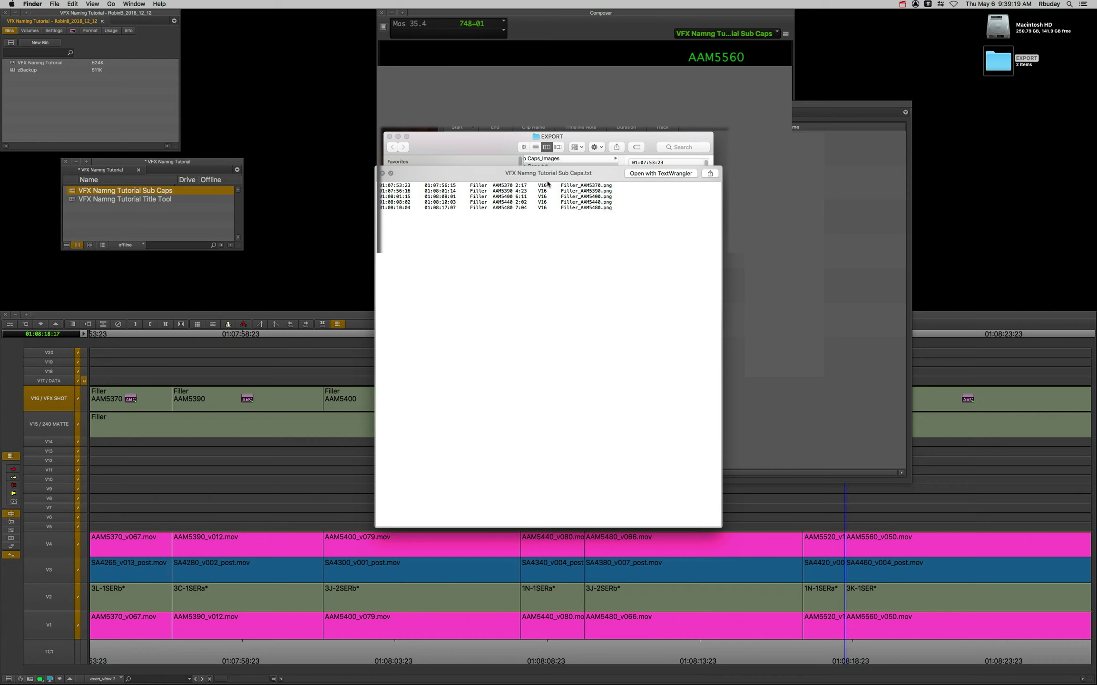
{"action": "key", "text": "space"}
- Look through the images in the VFX Namng Tutorial Sub Caps_Images folder and close the Finder window
{"action": "left_click", "coordinate": [571, 159]}
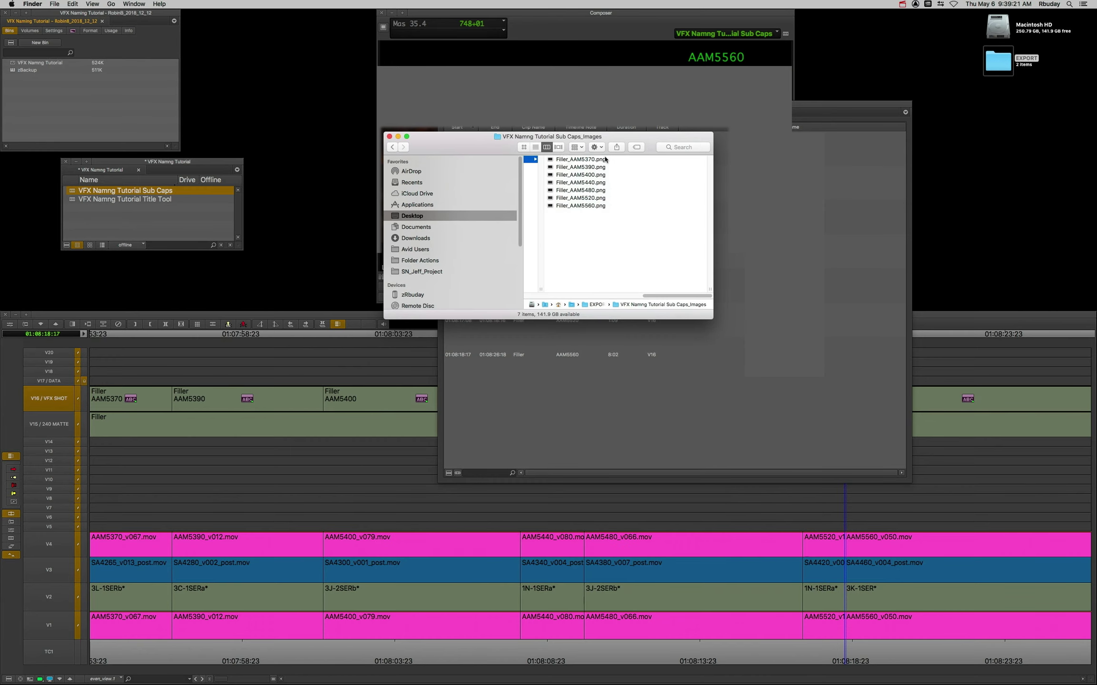
{"action": "left_click", "coordinate": [604, 159]}
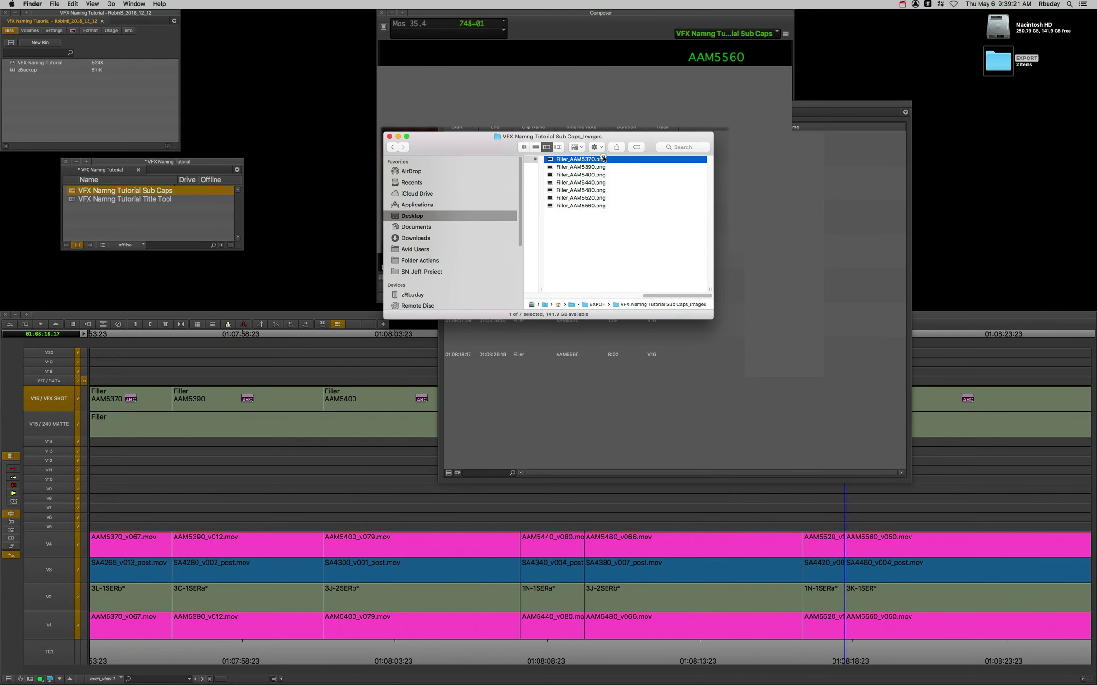
{"action": "key", "text": "super+w"}
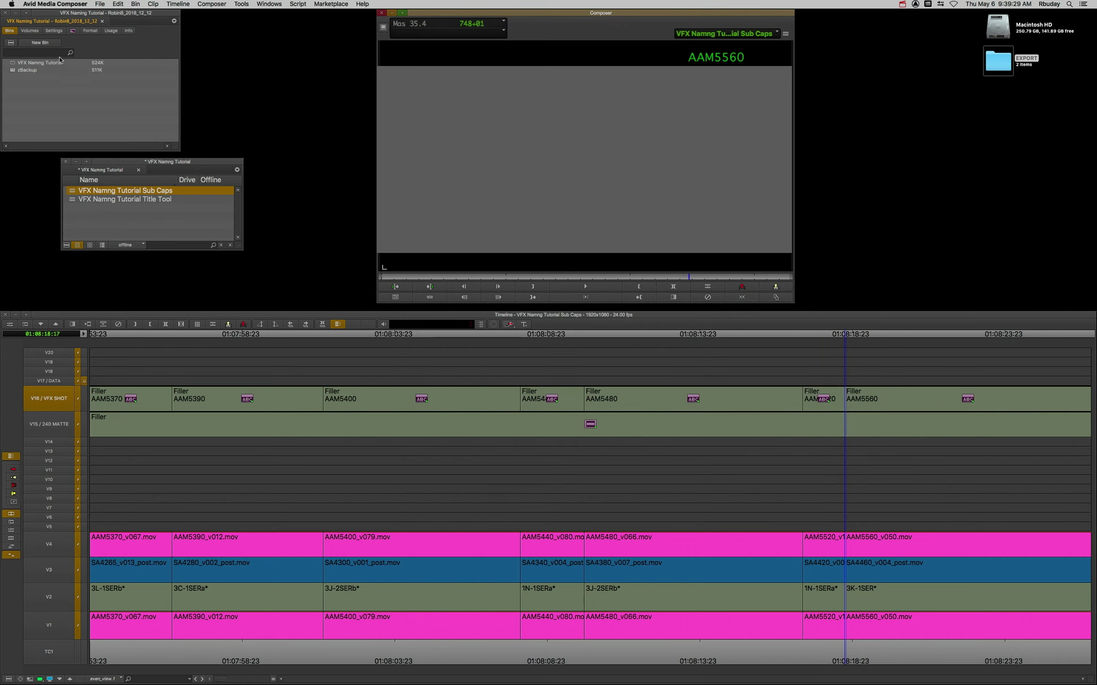
- Copy the VFX Namng Tutorial Title Tool sequence into a new bin and load the copy in the timeline
{"action": "left_click", "coordinate": [50, 43]}
{"action": "left_click_drag", "start_coordinate": [75, 197], "coordinate": [223, 109]}
{"action": "double_click", "coordinate": [224, 107]}
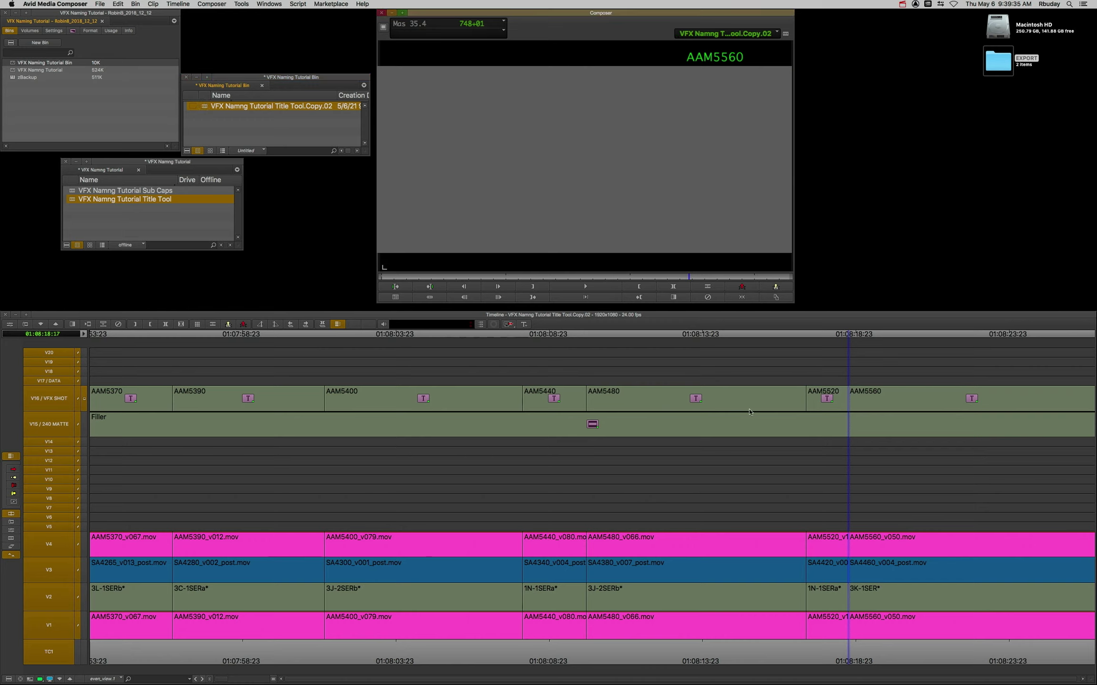
{"action": "left_click_drag", "start_coordinate": [903, 403], "coordinate": [491, 384]}
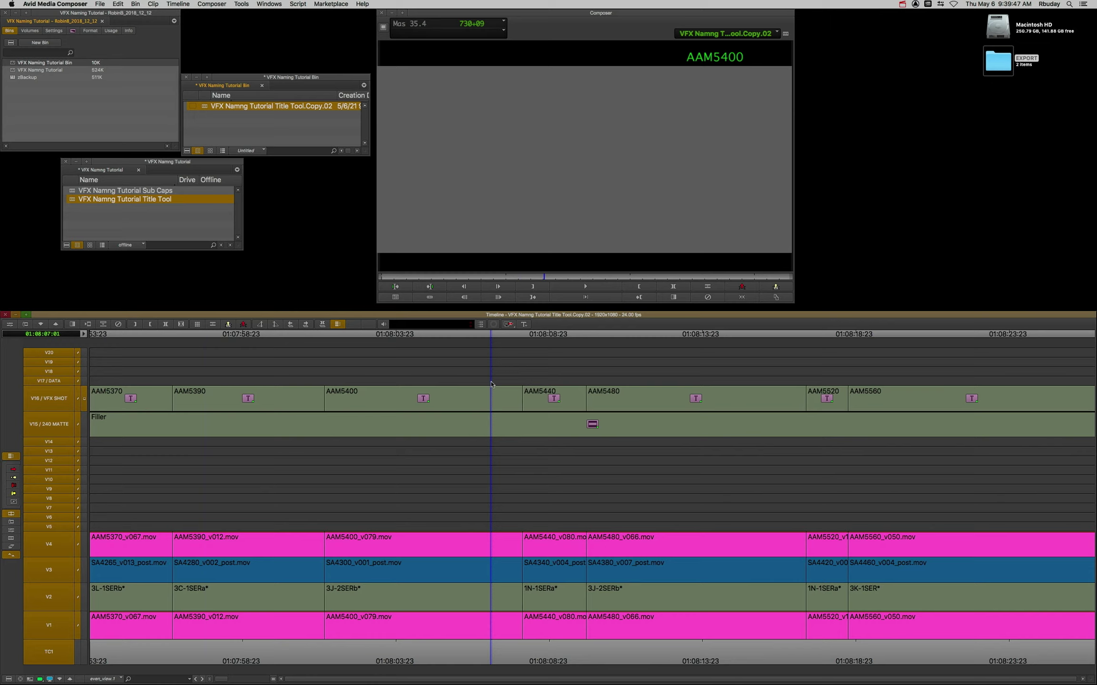
{"action": "left_click_drag", "start_coordinate": [270, 405], "coordinate": [29, 400]}
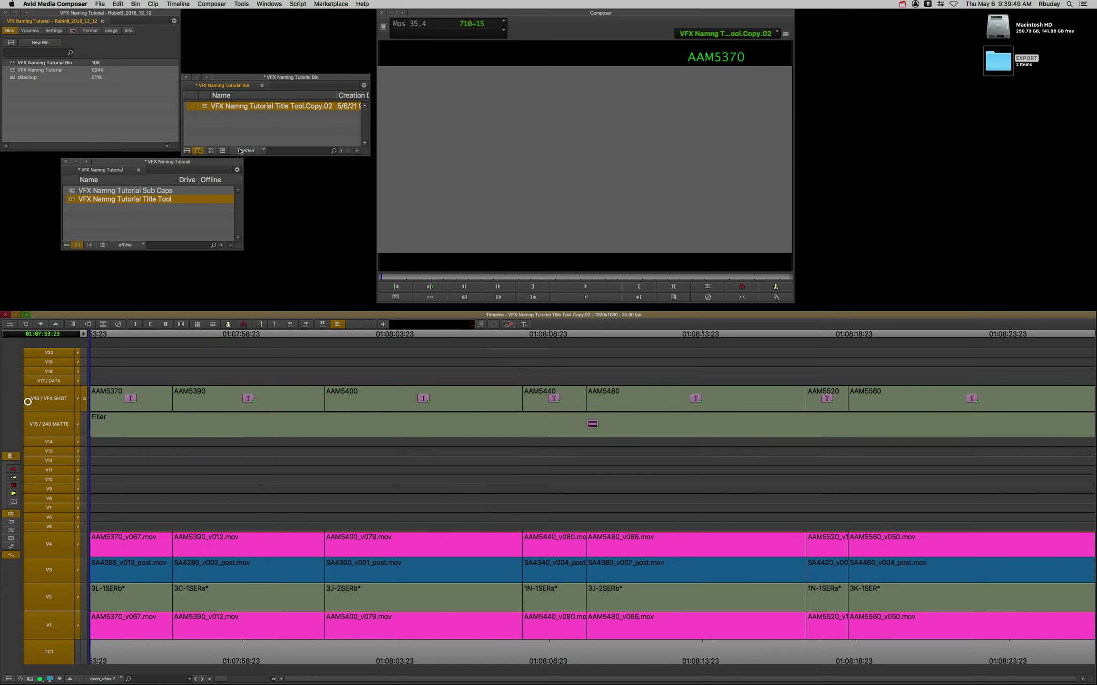
- Make a subsequence of the full sequence with only the V16 / VFX SHOT track, and add a second new bin
{"action": "left_click", "coordinate": [186, 151]}
{"action": "key", "text": "super+shift+a"}
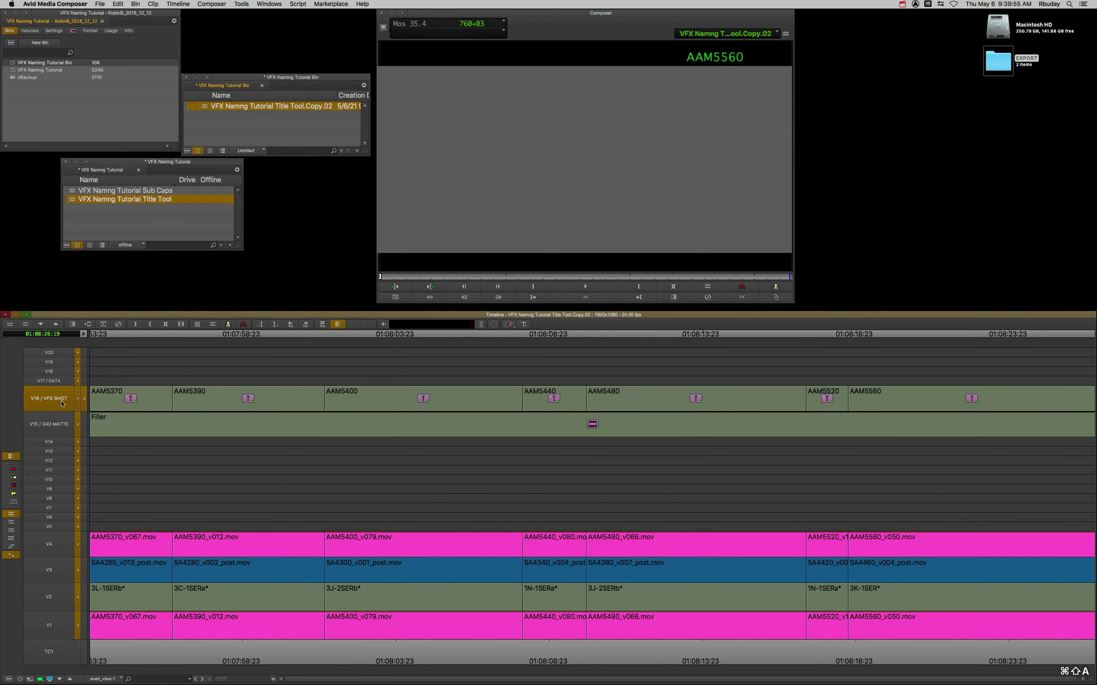
{"action": "left_click_drag", "start_coordinate": [289, 269], "coordinate": [102, 98]}
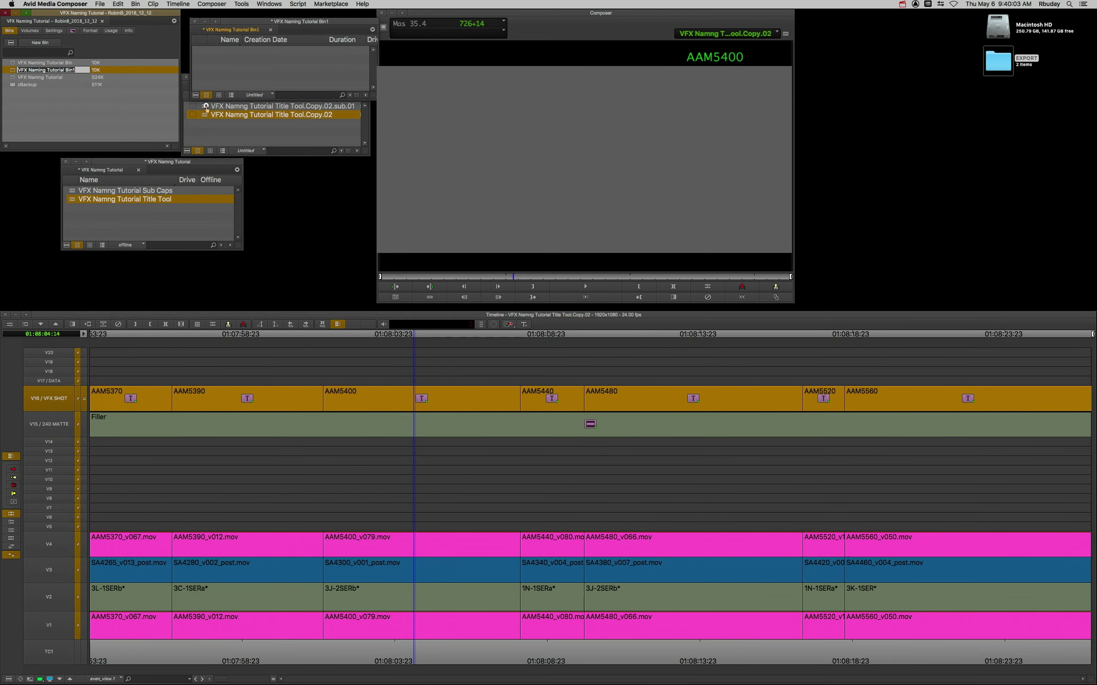
- Move the V16 subsequence into VFX Namng Tutorial Bin1 and set that bin to show reference clips
{"action": "left_click", "coordinate": [196, 94]}
{"action": "left_click", "coordinate": [225, 105]}
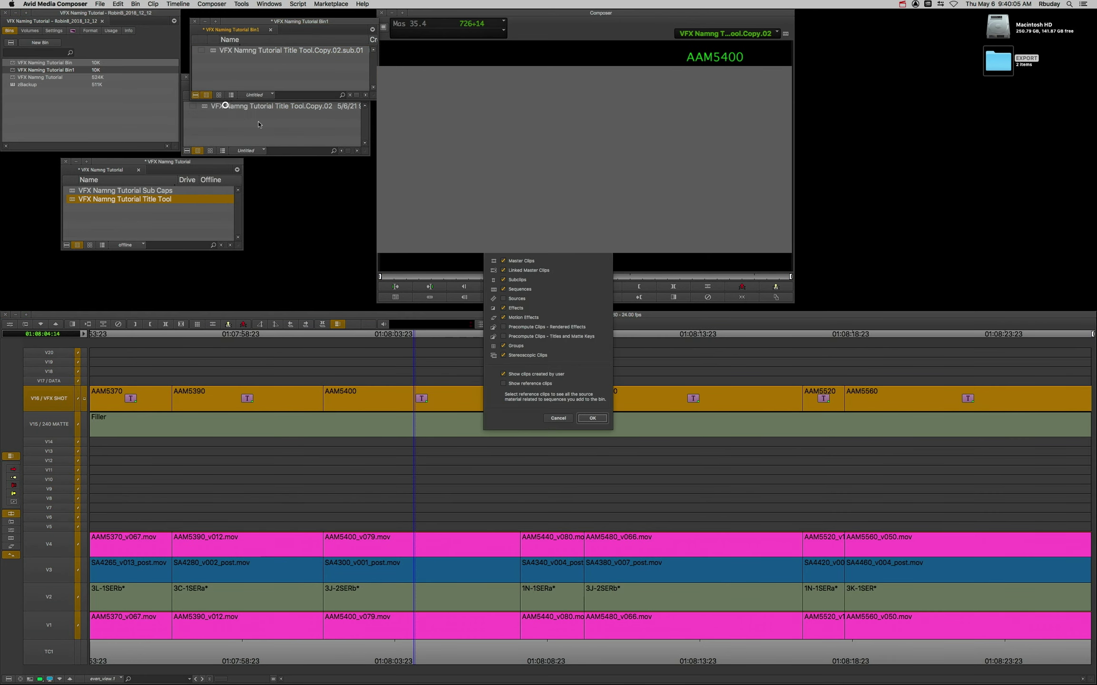
{"action": "left_click", "coordinate": [592, 418]}
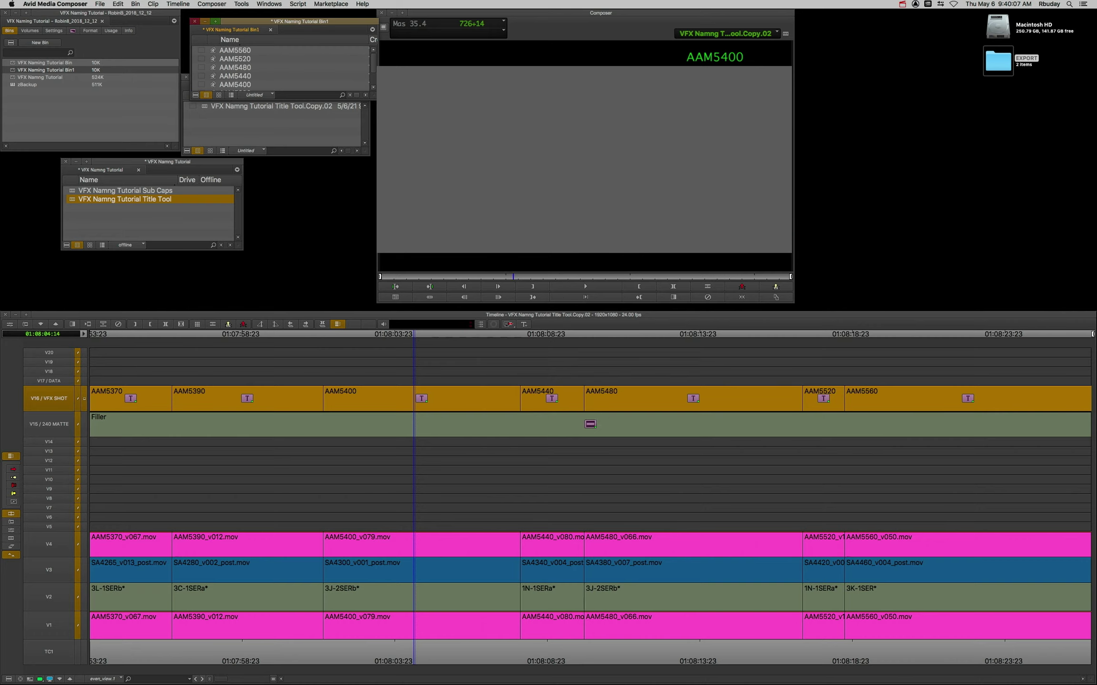
- Enlarge the bin and assign a green clip color to the title clips AAM5370 through AAM5560
{"action": "left_click_drag", "start_coordinate": [374, 98], "coordinate": [559, 265]}
{"action": "left_click", "coordinate": [213, 102]}
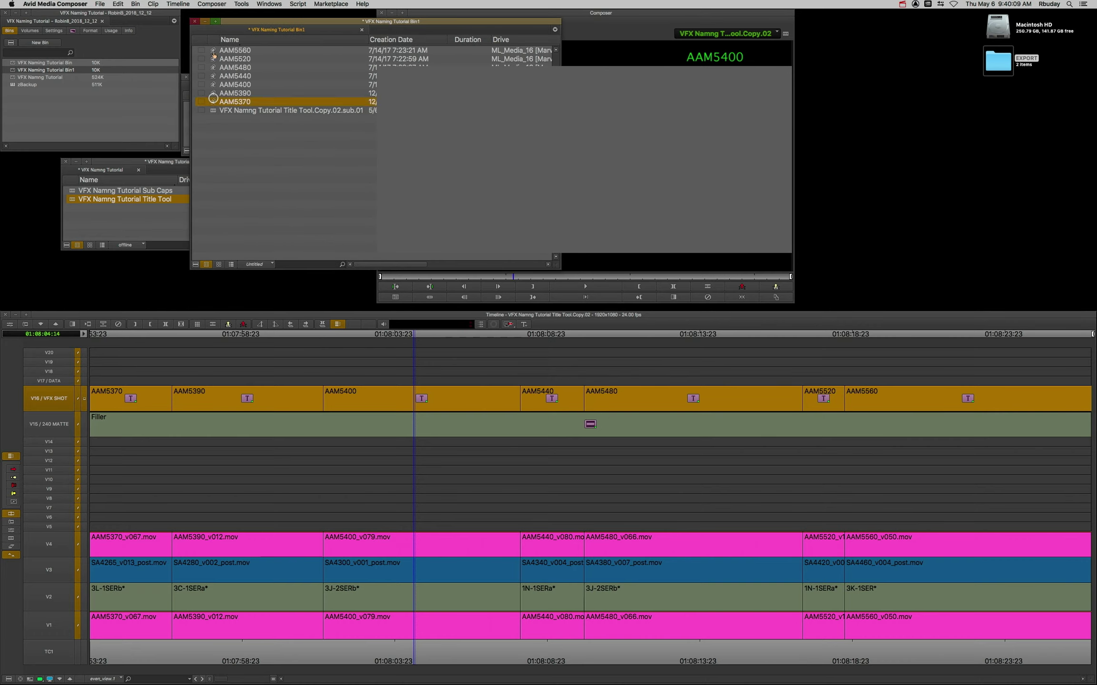
{"action": "left_click", "coordinate": [212, 50], "text": "shift"}
{"action": "left_click", "coordinate": [201, 52]}
{"action": "left_click", "coordinate": [233, 53]}
{"action": "left_click", "coordinate": [258, 373]}
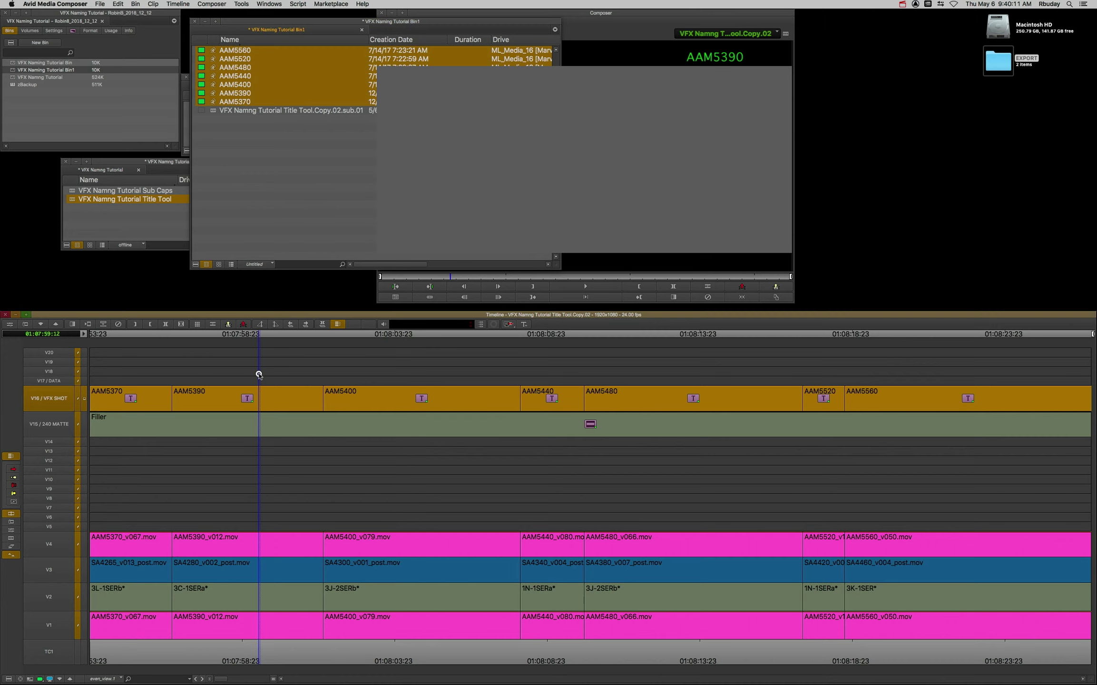
{"action": "key", "text": "super+a"}
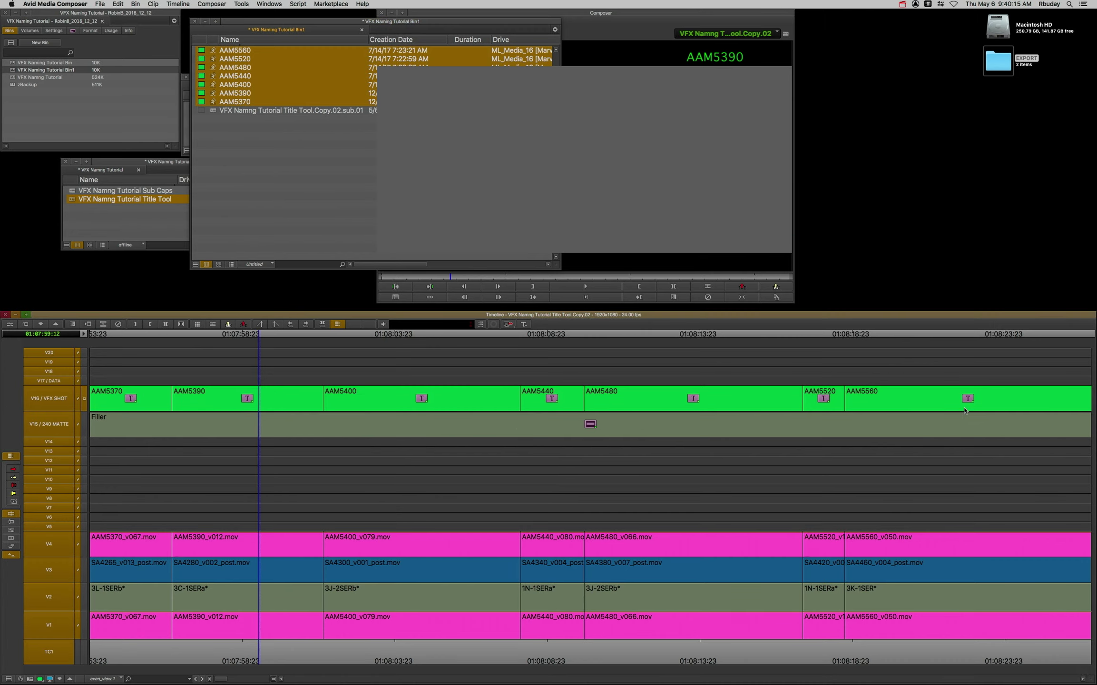
- Change the selected title clips' bin color to yellow and move the bin away from the other bins
{"action": "left_click", "coordinate": [202, 77]}
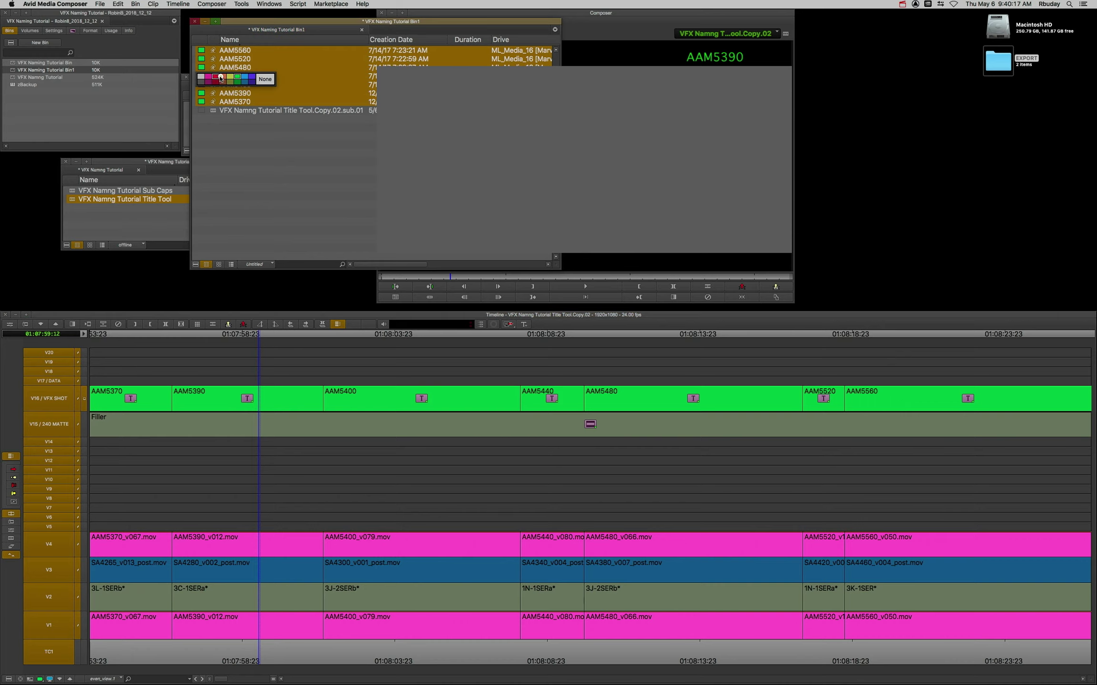
{"action": "left_click", "coordinate": [231, 79]}
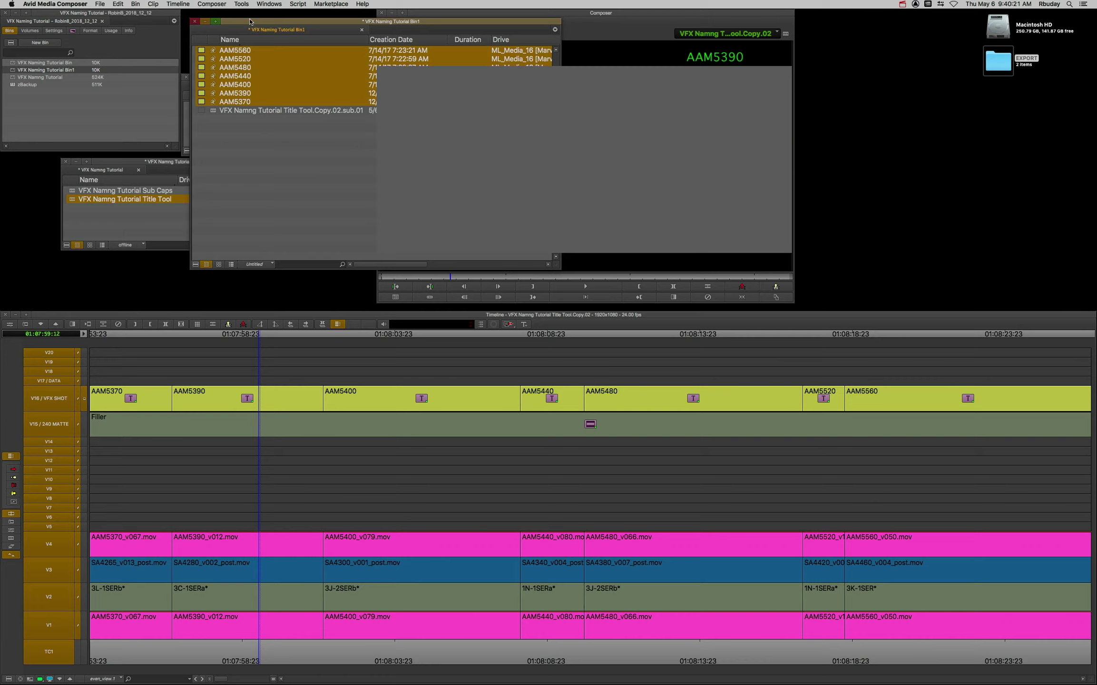
{"action": "left_click_drag", "start_coordinate": [251, 22], "coordinate": [475, 37]}
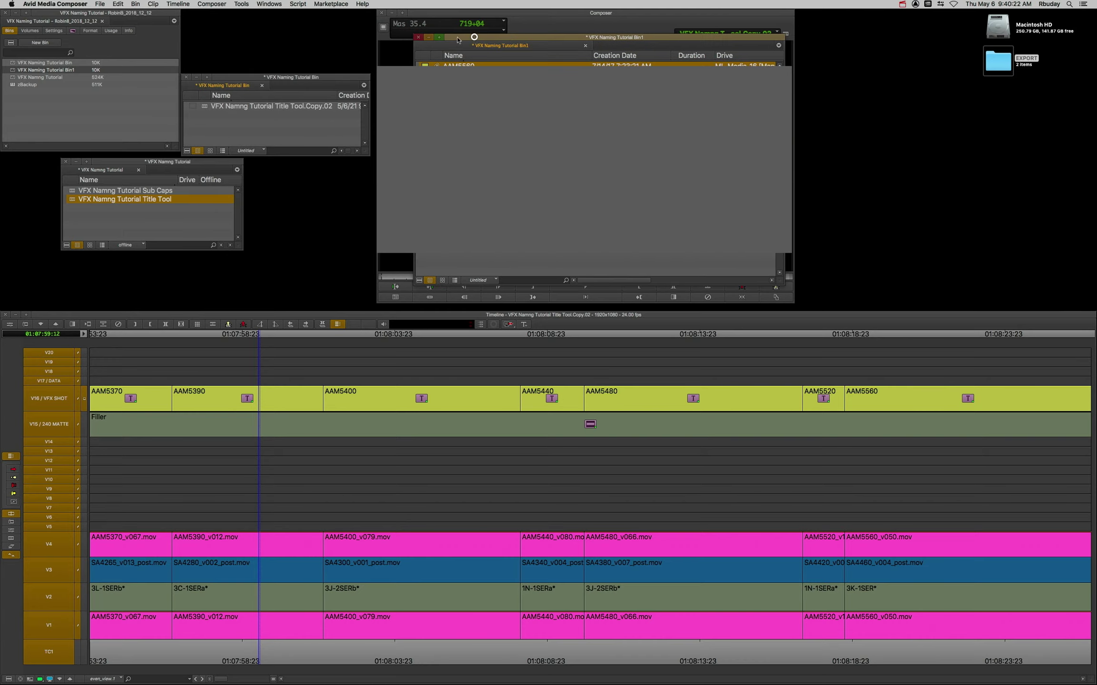
- Delete the two newly created bins and load the VFX Namng Tutorial Sub Caps sequence
{"action": "left_click", "coordinate": [12, 69]}
{"action": "key", "text": "Delete"}
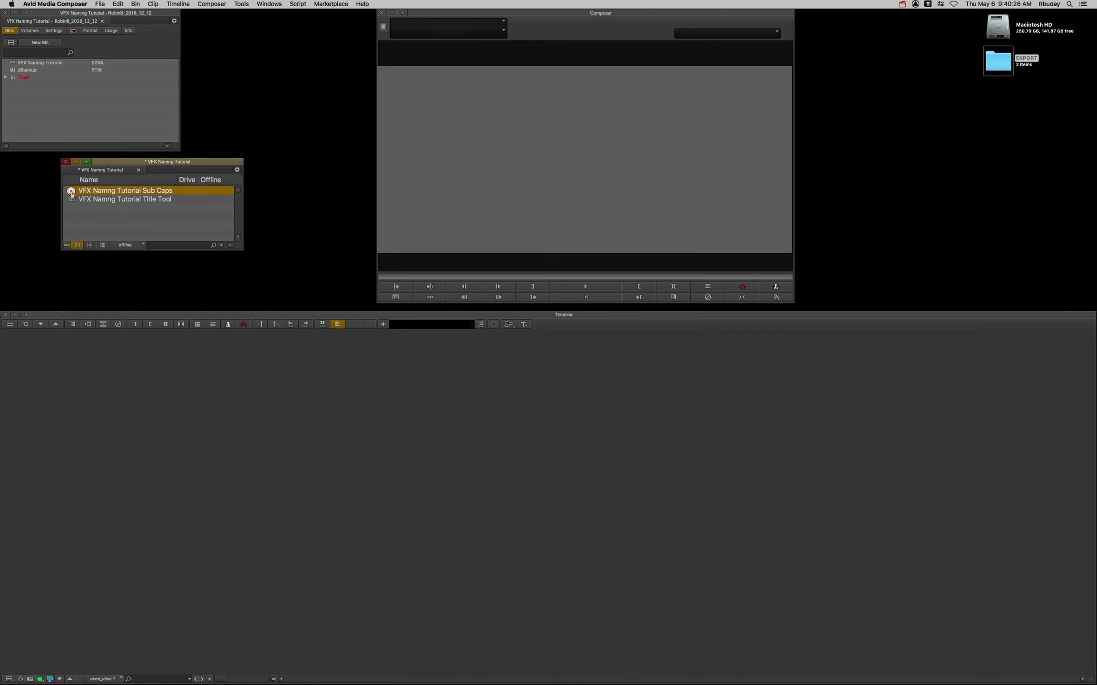
{"action": "double_click", "coordinate": [125, 191]}
- Limit the timeline's clip colors to Timeline Local and Source by turning off Proxy, SD/HD and Mixed Rates
{"action": "left_click", "coordinate": [8, 678]}
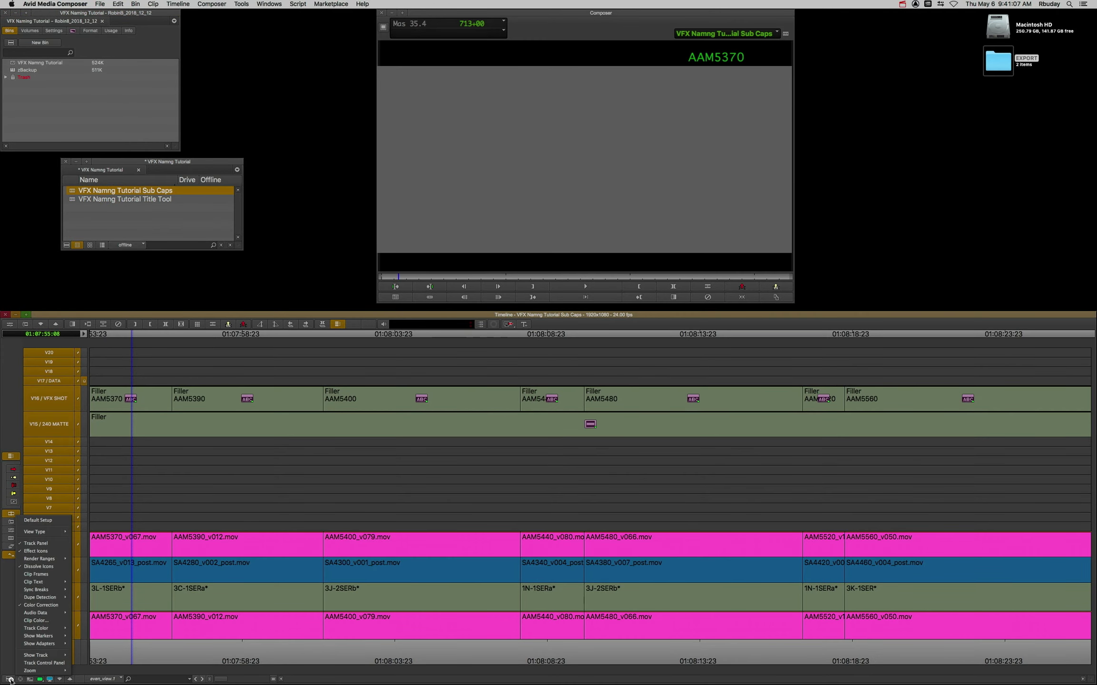
{"action": "left_click", "coordinate": [52, 620]}
{"action": "left_click", "coordinate": [509, 280]}
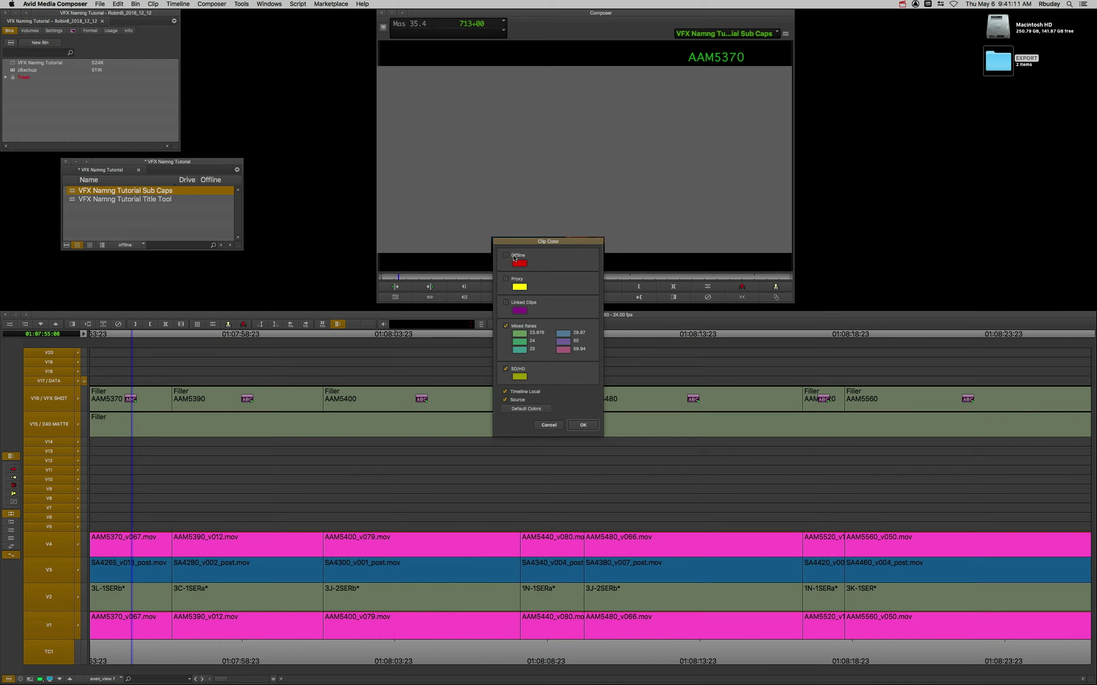
{"action": "left_click", "coordinate": [516, 370]}
{"action": "left_click", "coordinate": [515, 326]}
{"action": "left_click", "coordinate": [583, 425]}
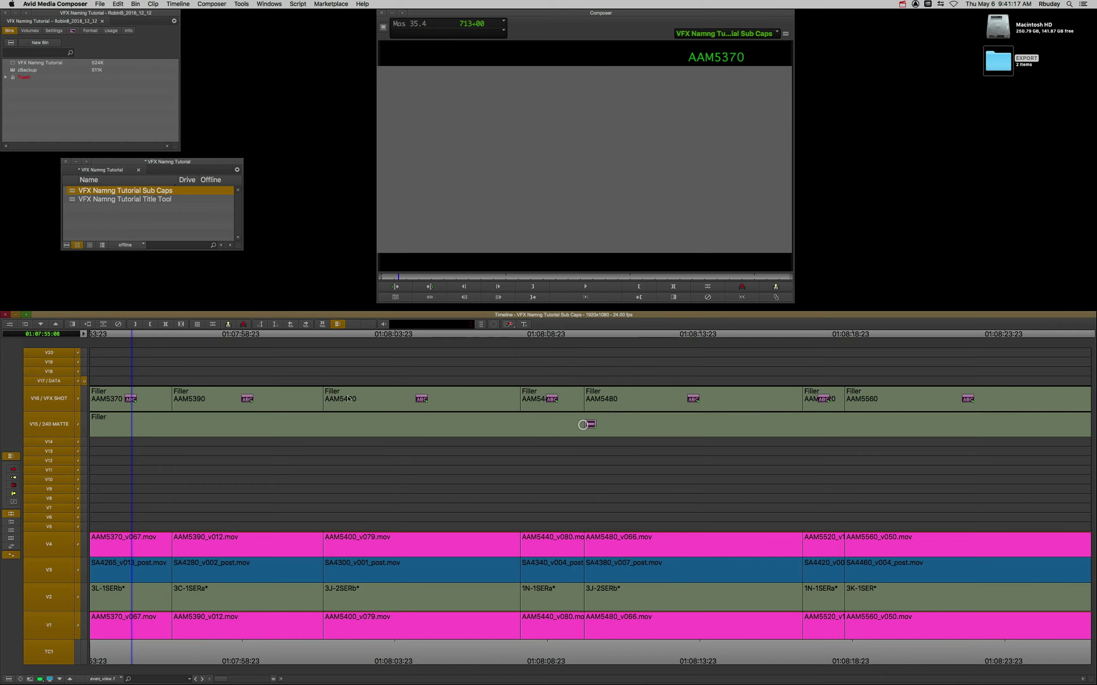
- Set the local clip color of the AAM5370 clip on the V16 / VFX SHOT track to green
{"action": "left_click", "coordinate": [137, 407]}
{"action": "right_click", "coordinate": [132, 401]}
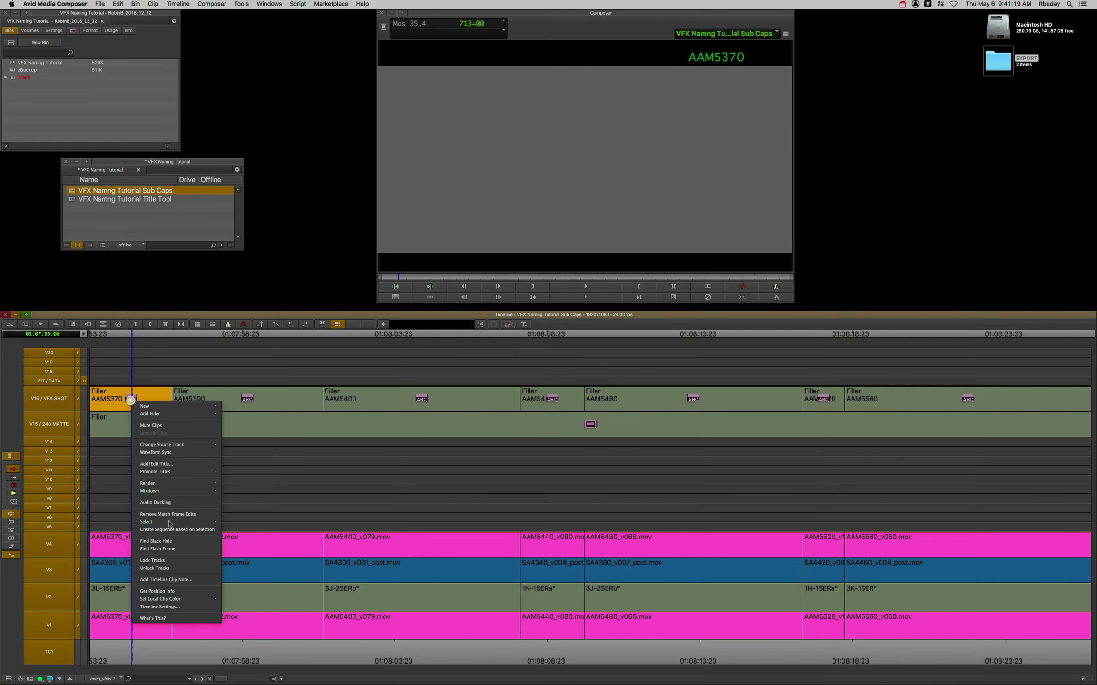
{"action": "mouse_move", "coordinate": [193, 601]}
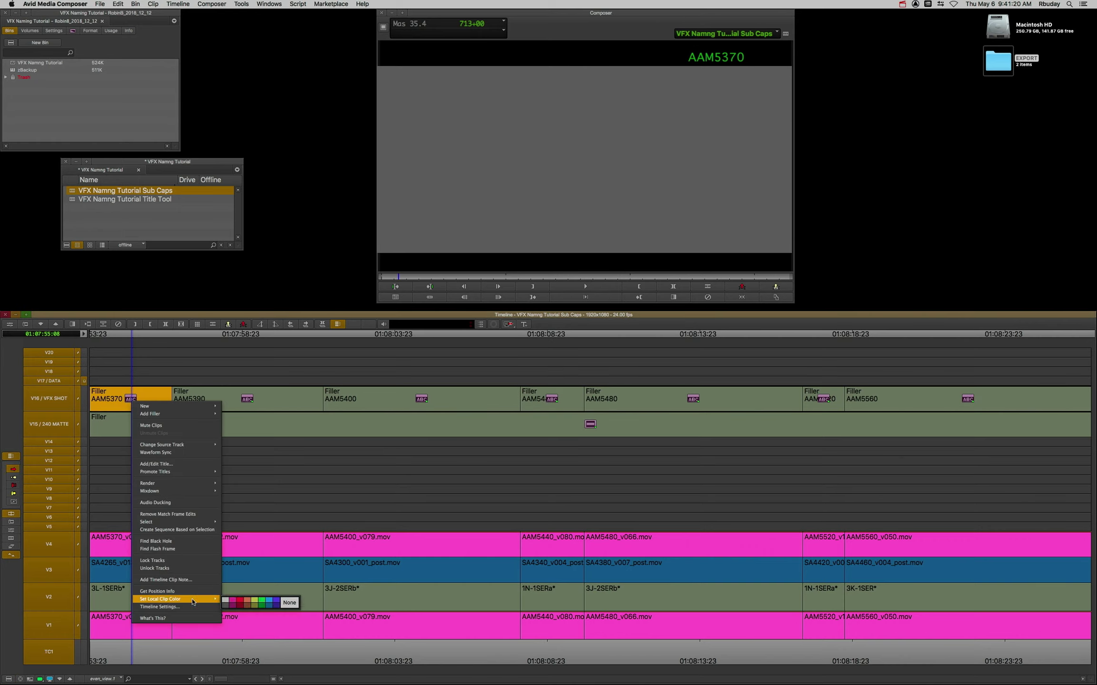
{"action": "left_click", "coordinate": [262, 600]}
- Set the local clip color of the AAM5390 clip on the V16 / VFX SHOT track to yellow
{"action": "left_click", "coordinate": [240, 391]}
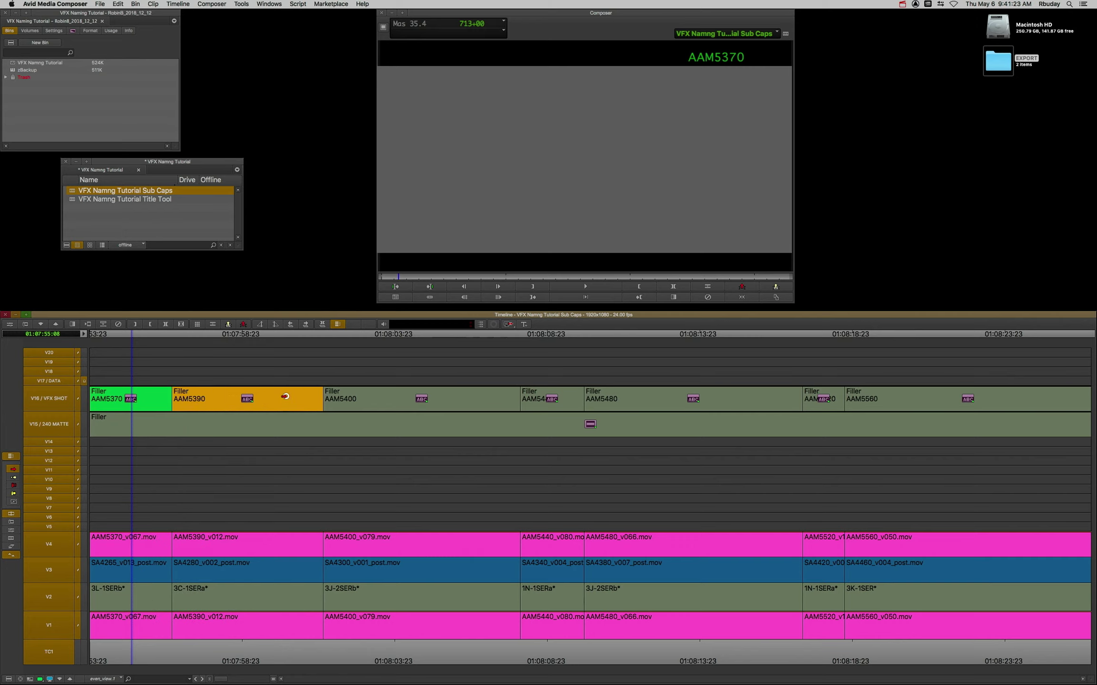
{"action": "right_click", "coordinate": [287, 399]}
{"action": "mouse_move", "coordinate": [364, 599]}
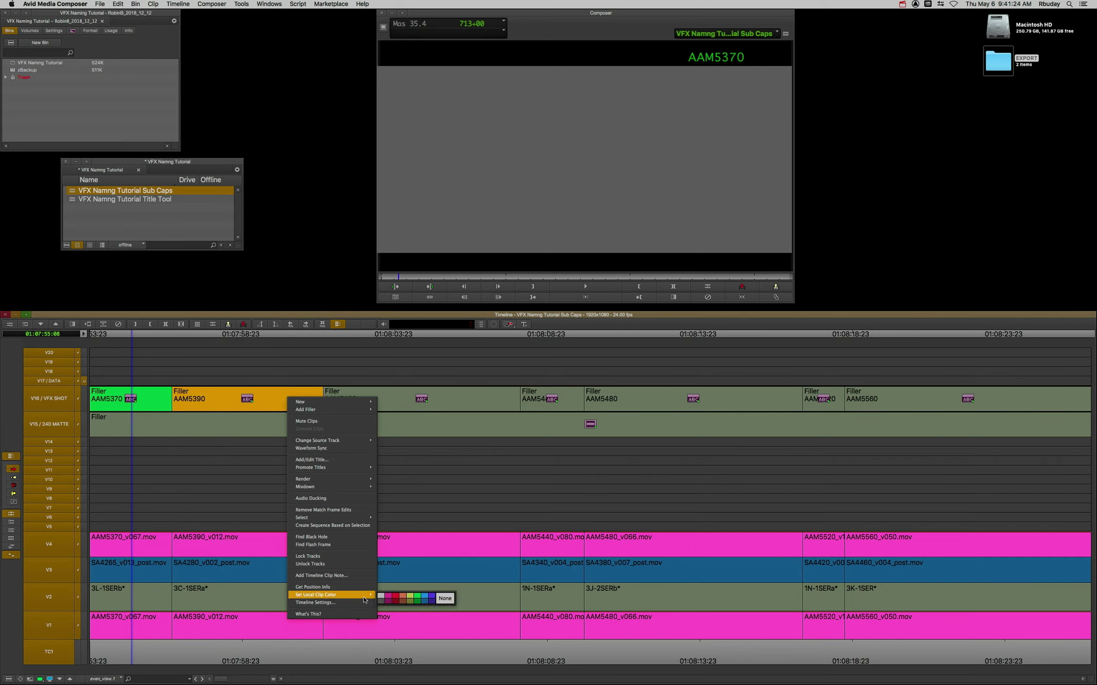
{"action": "left_click", "coordinate": [410, 598]}
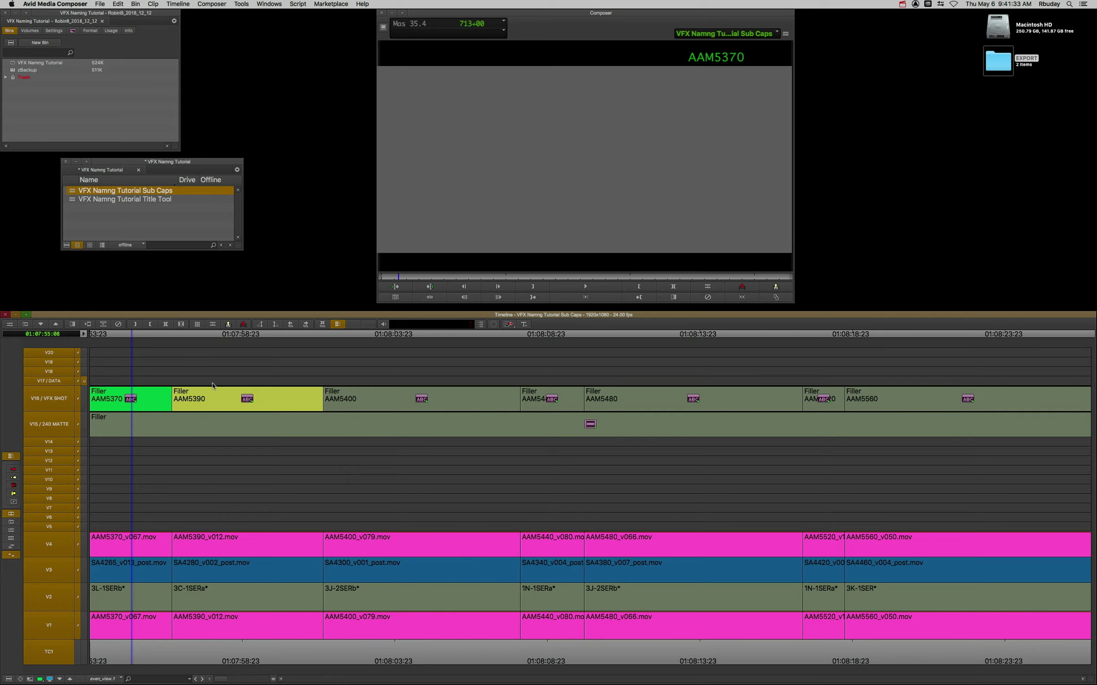
- Reopen the timeline's Clip Color settings
{"action": "left_click", "coordinate": [12, 680]}
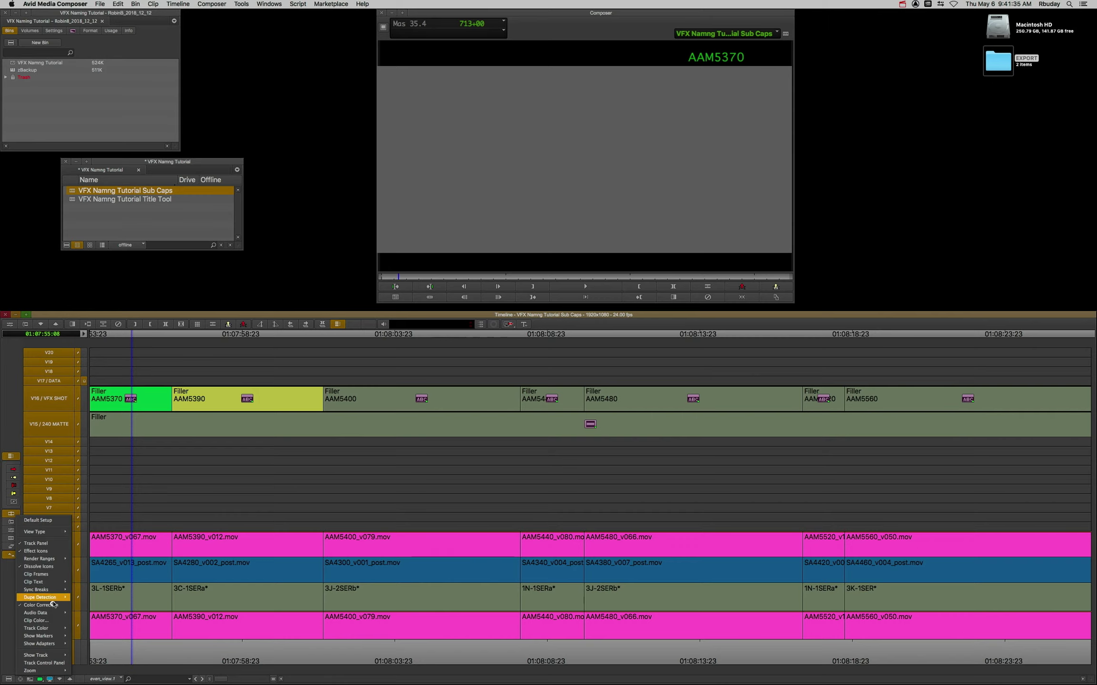
{"action": "left_click", "coordinate": [42, 623]}
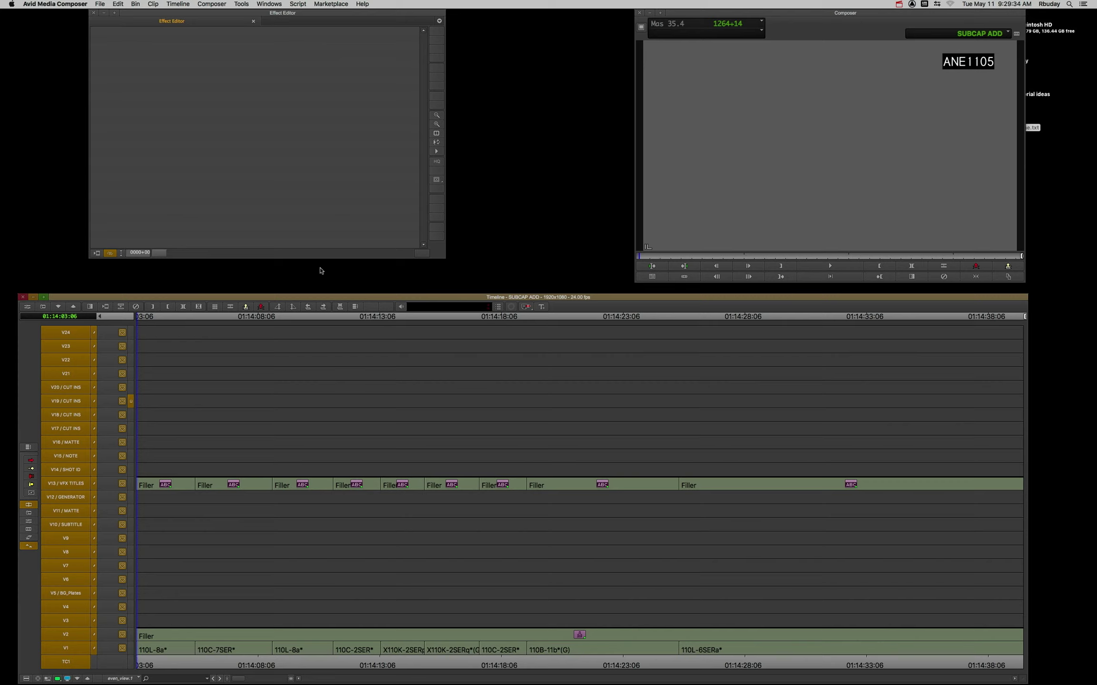
- Set the local clip color of the first, fifth, seventh and ninth clips on the V13 / VFX TITLES track to green
{"action": "left_click_drag", "start_coordinate": [146, 489], "coordinate": [119, 478]}
{"action": "key", "text": "shift+s"}
{"action": "left_click", "coordinate": [185, 483]}
{"action": "left_click", "coordinate": [406, 484], "text": "shift"}
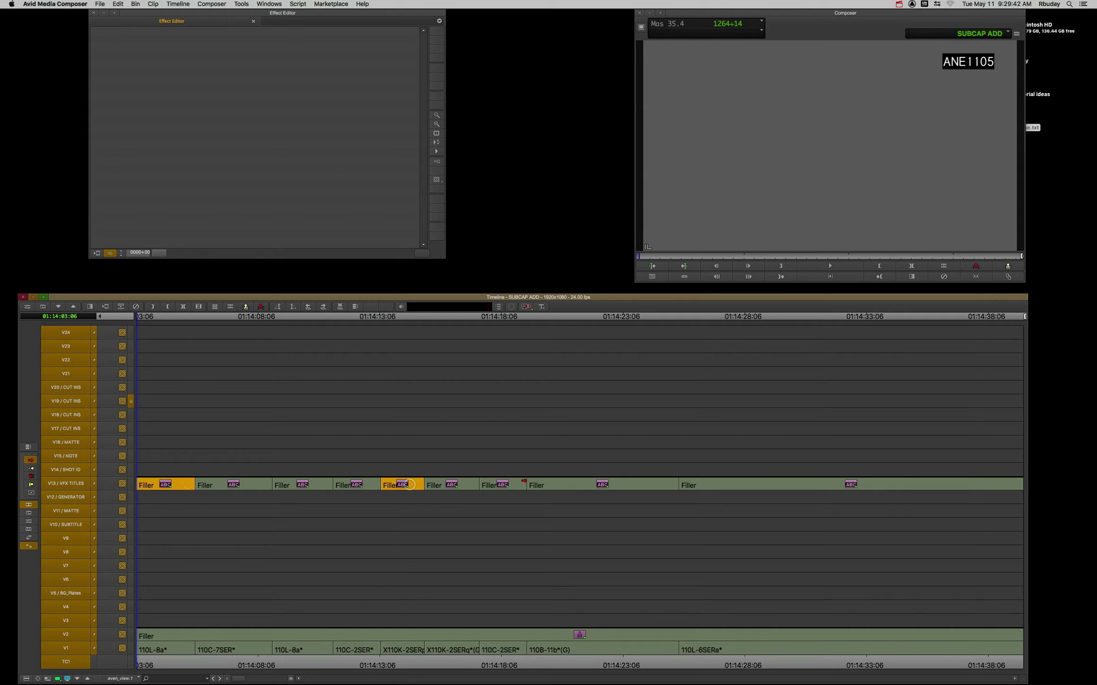
{"action": "left_click", "coordinate": [521, 485], "text": "shift"}
{"action": "left_click", "coordinate": [749, 484], "text": "shift"}
{"action": "right_click", "coordinate": [748, 484]}
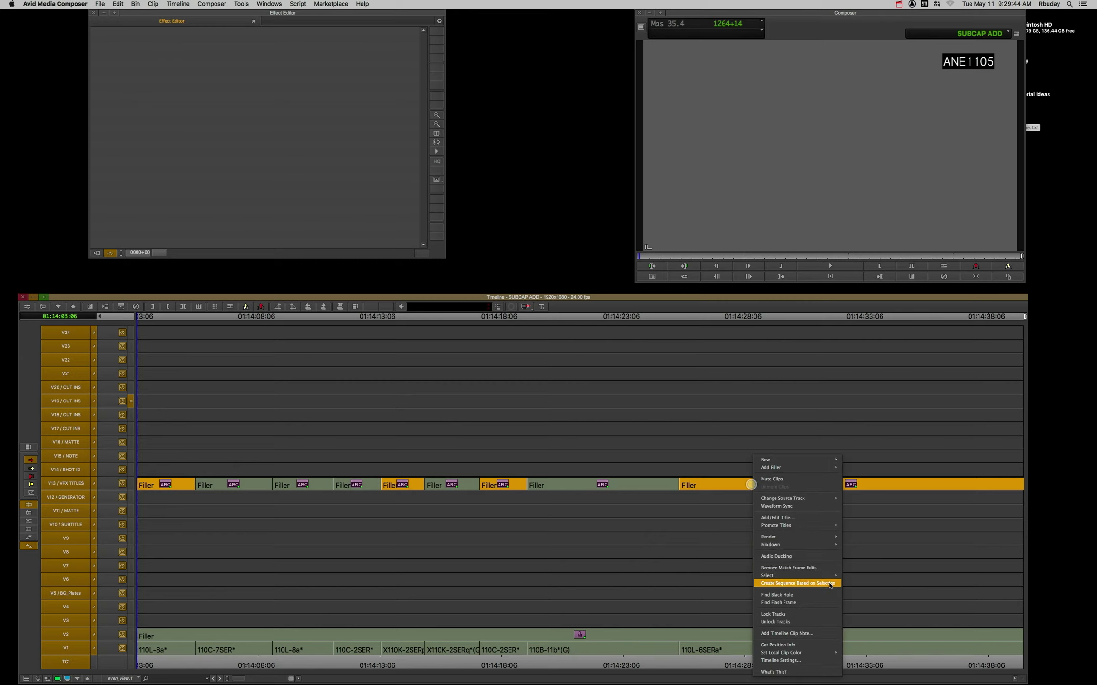
{"action": "mouse_move", "coordinate": [832, 655]}
{"action": "left_click", "coordinate": [882, 653]}
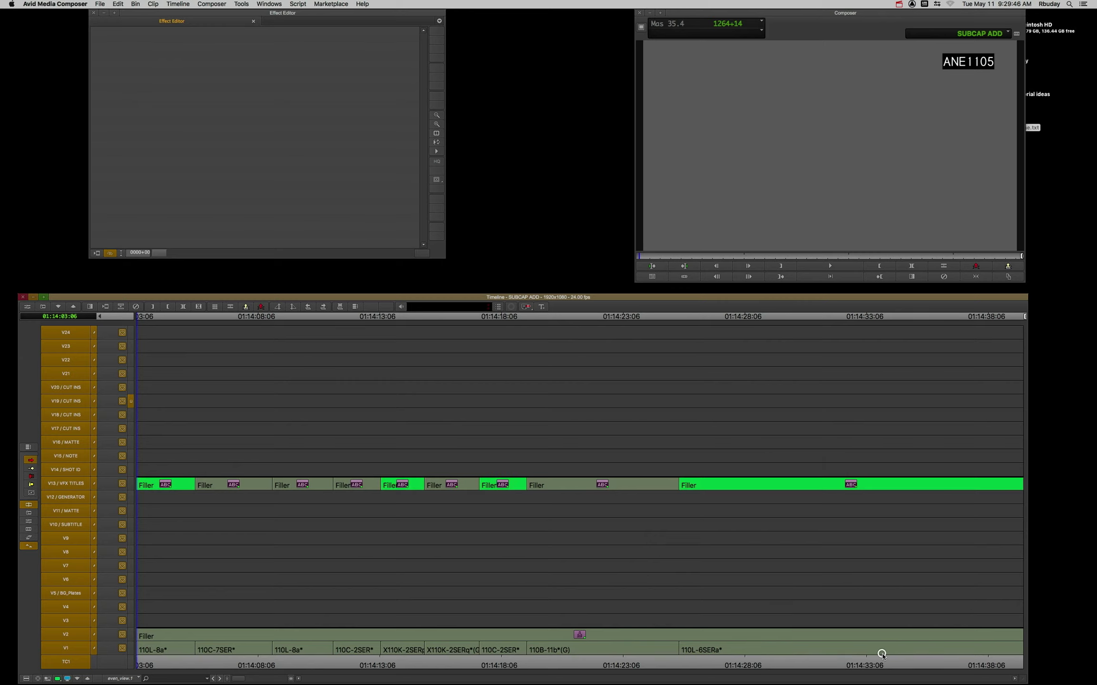
- Select only the V13 / VFX TITLES track and view the first clip's SubCap settings before closing the Effect Editor
{"action": "left_click_drag", "start_coordinate": [162, 410], "coordinate": [130, 454]}
{"action": "key", "text": "super+shift+a"}
{"action": "left_click", "coordinate": [83, 483]}
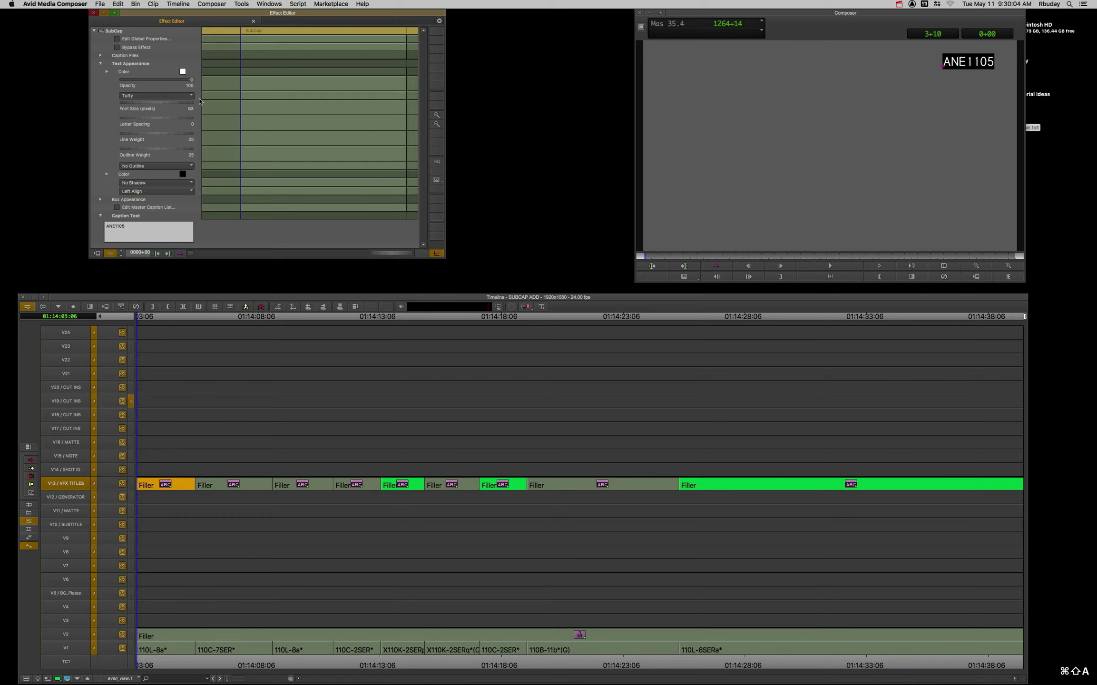
{"action": "left_click", "coordinate": [94, 13]}
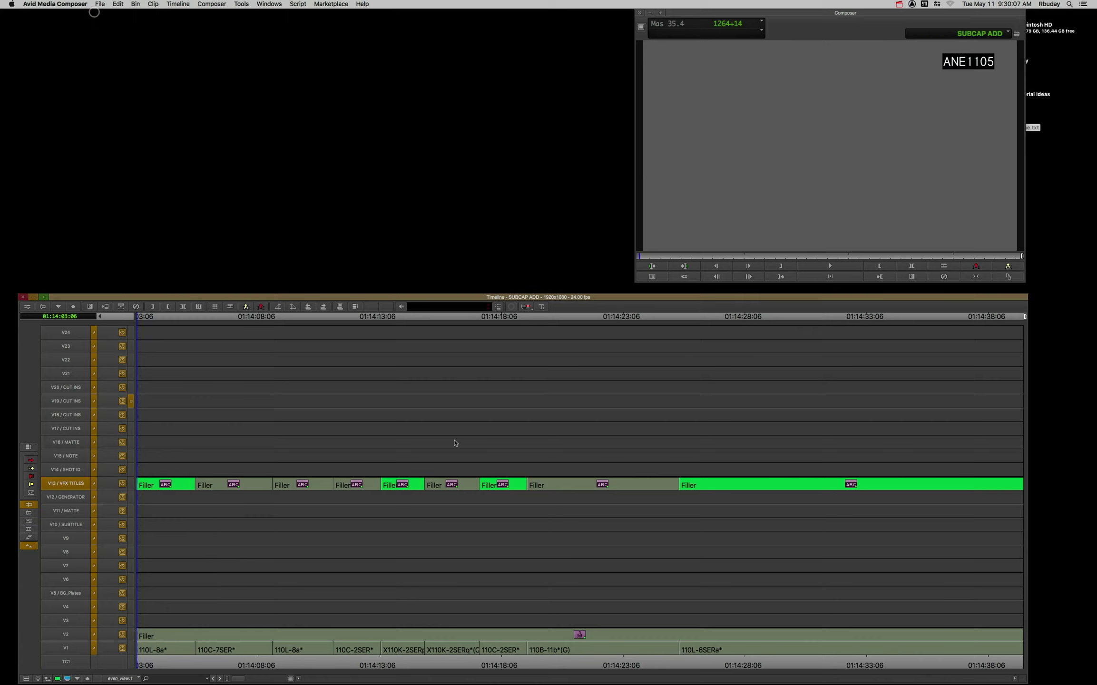
- Select all V13 / VFX TITLES clips with the same local clip color as the fifth clip and move them up to V14 / SHOT ID
{"action": "left_click", "coordinate": [392, 483]}
{"action": "right_click", "coordinate": [399, 483]}
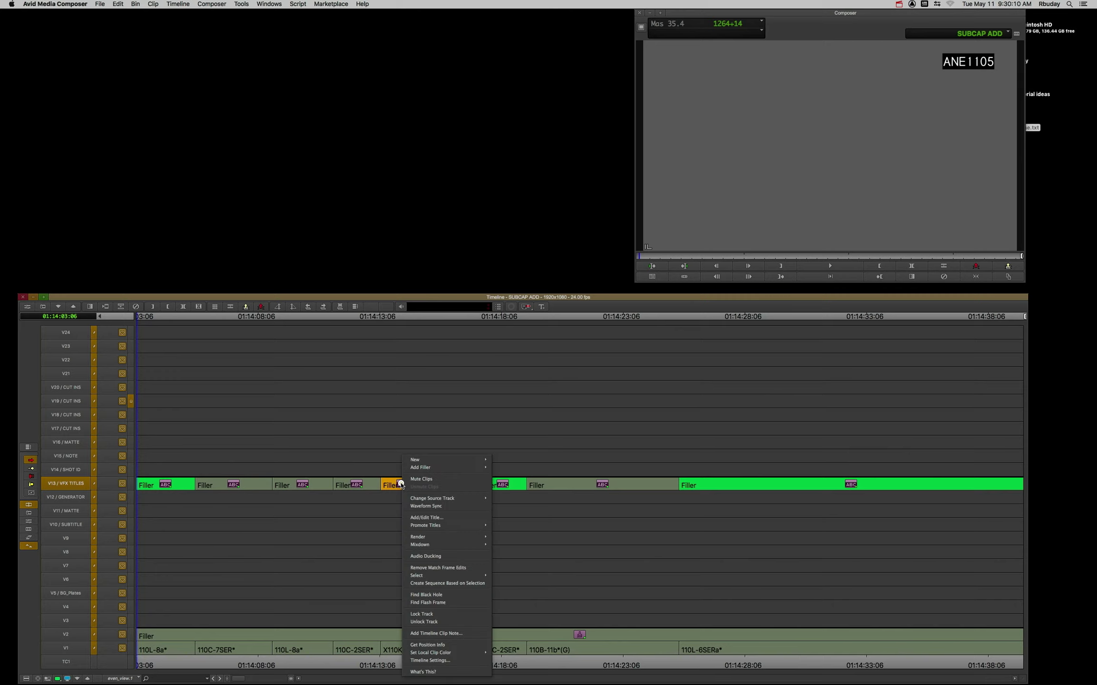
{"action": "mouse_move", "coordinate": [472, 575]}
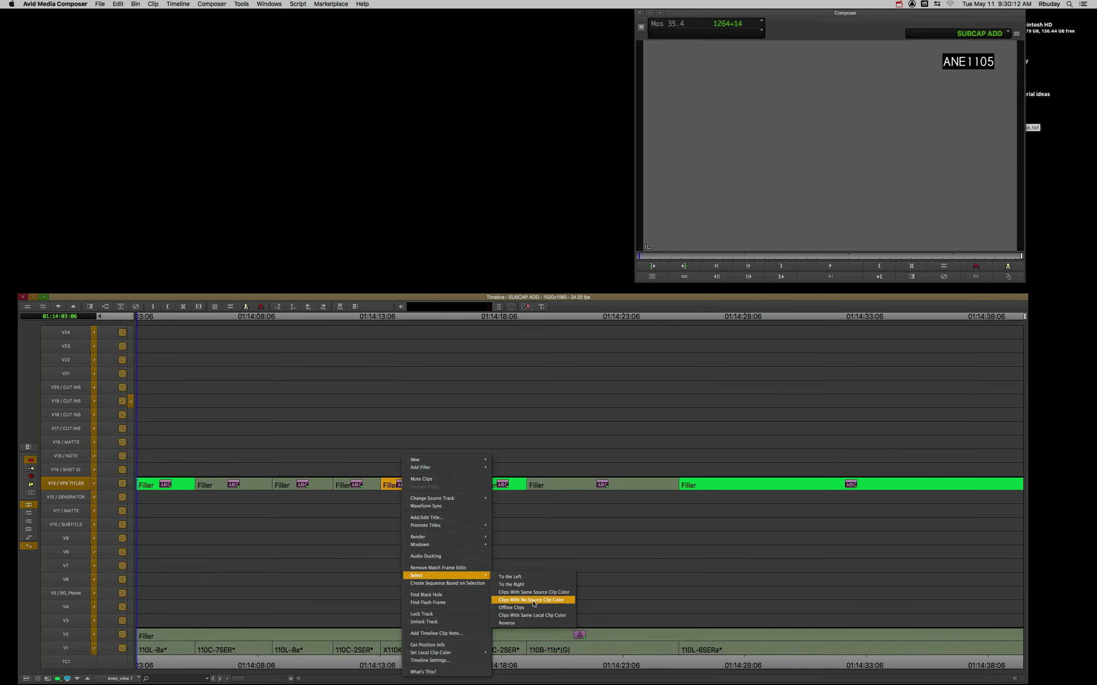
{"action": "left_click", "coordinate": [534, 616]}
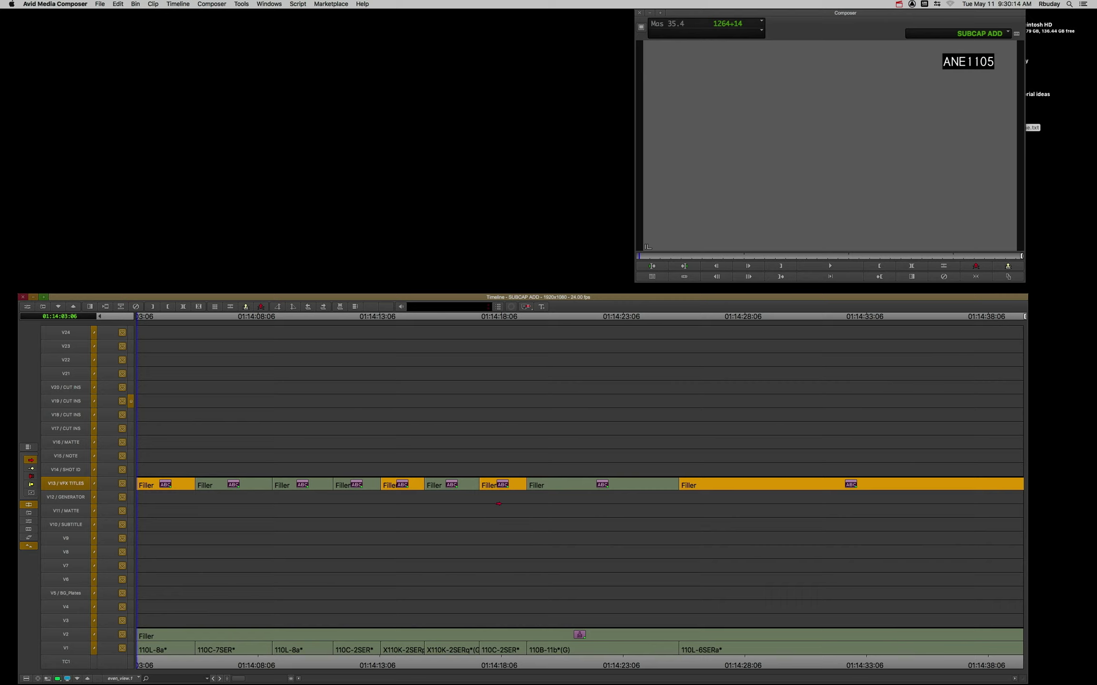
{"action": "left_click_drag", "start_coordinate": [495, 484], "coordinate": [512, 473]}
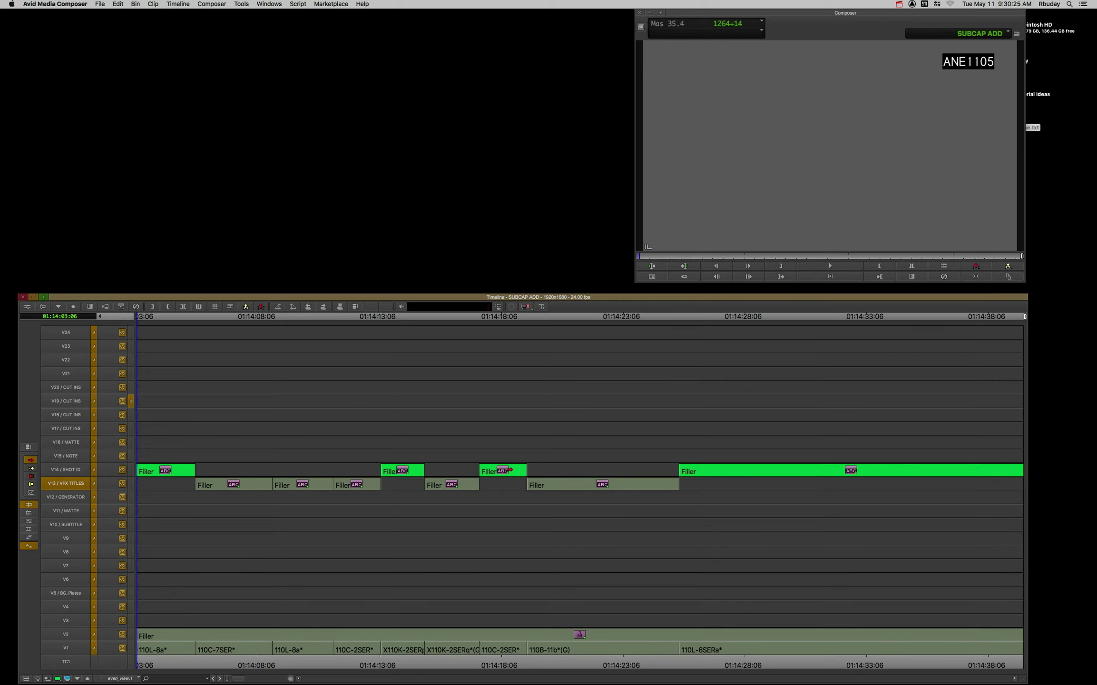
- Make V14 / SHOT ID the only selected track and review the synchronization options in its first SubCap's Global Properties, leaving them unchanged
{"action": "left_click", "coordinate": [76, 483]}
{"action": "left_click", "coordinate": [65, 470]}
{"action": "left_click", "coordinate": [34, 521]}
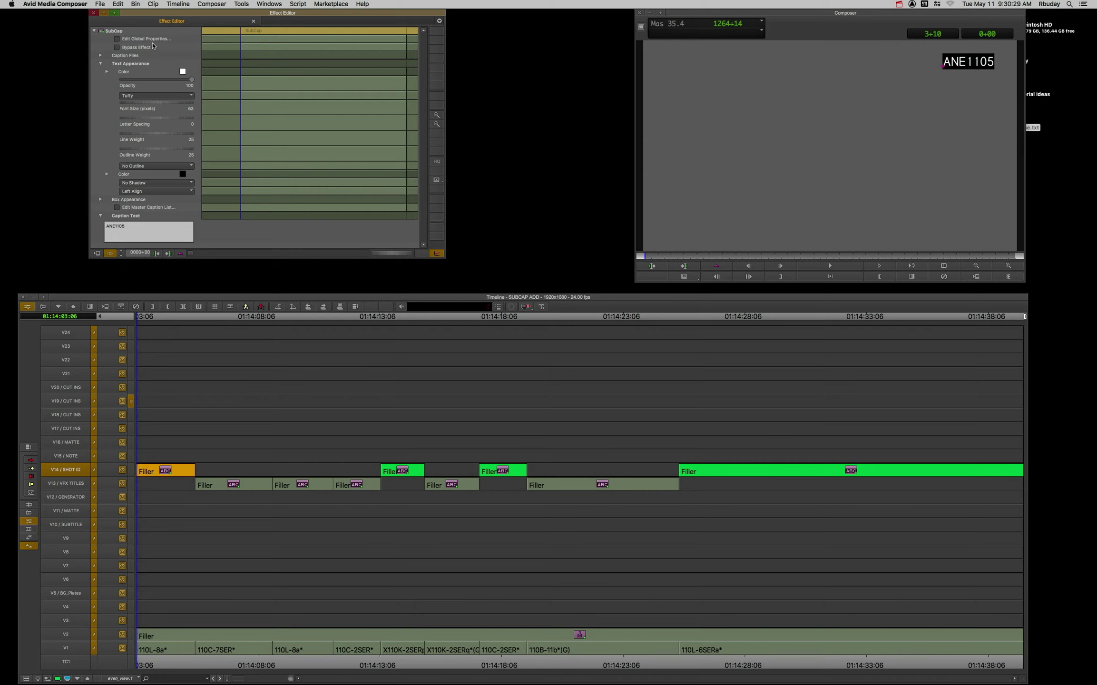
{"action": "left_click", "coordinate": [117, 39]}
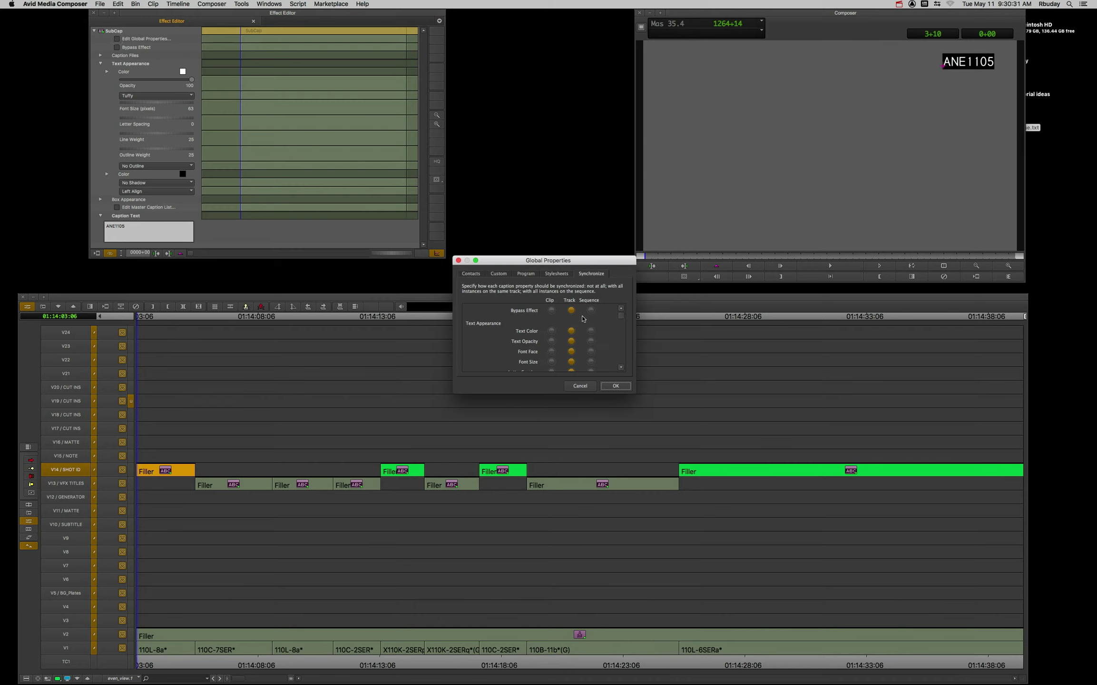
{"action": "scroll", "coordinate": [577, 319], "scroll_direction": "down", "scroll_amount": 10}
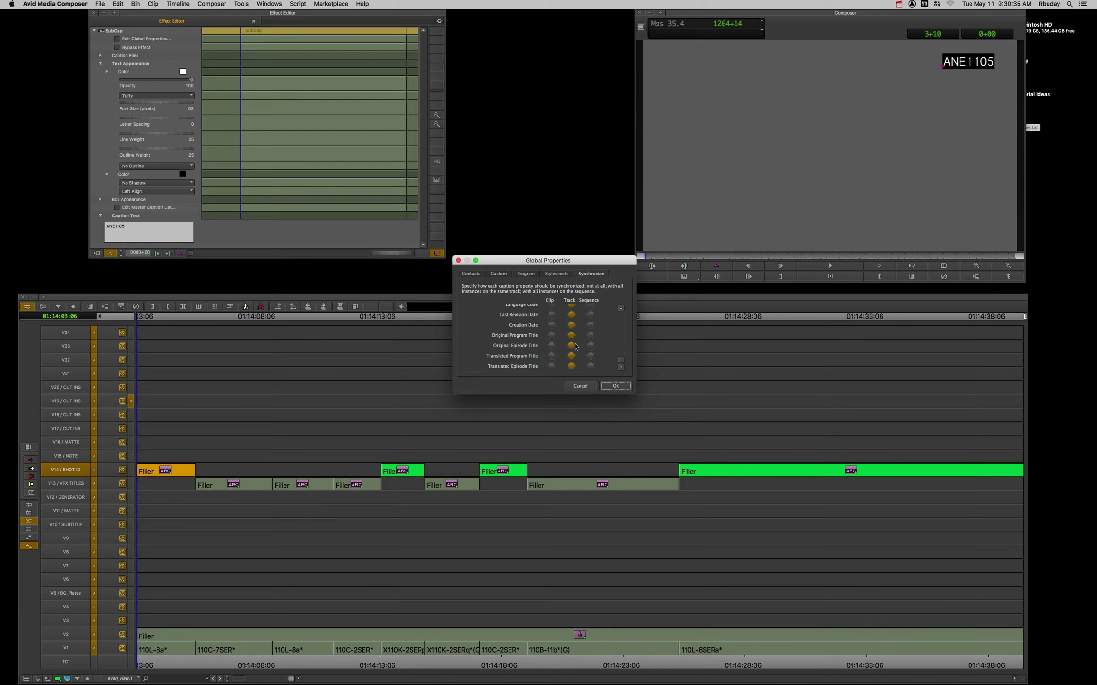
{"action": "scroll", "coordinate": [576, 347], "scroll_direction": "up", "scroll_amount": 10}
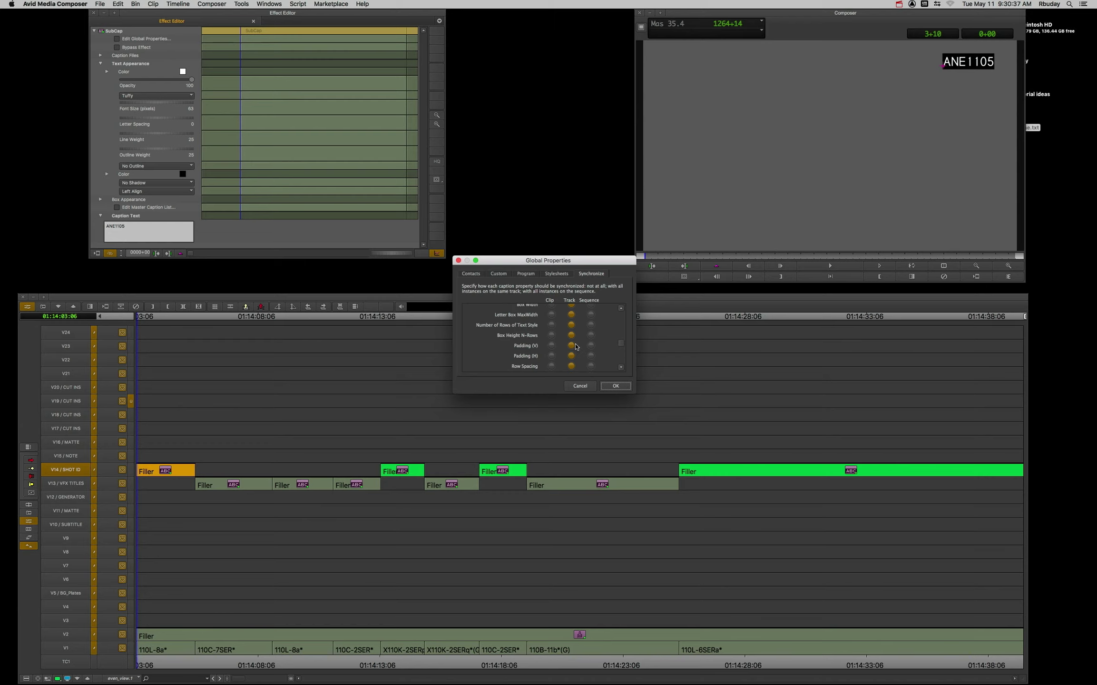
{"action": "left_click", "coordinate": [589, 383]}
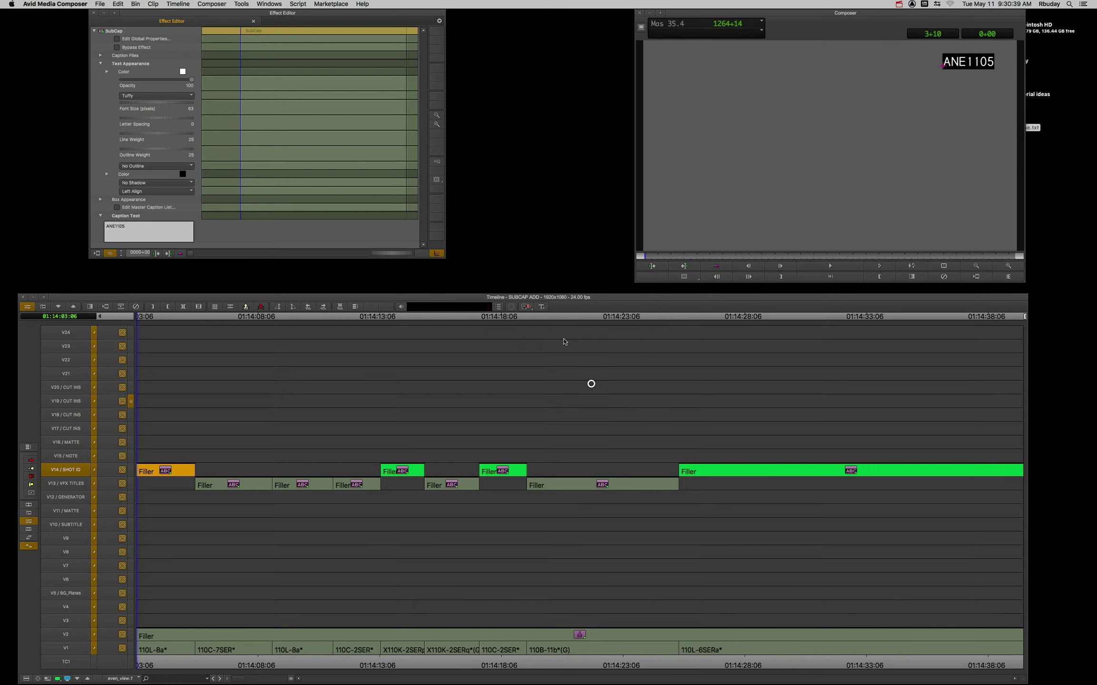
- Set the SubCap text color on V14 / SHOT ID to green #55ff7f and scrub through the sequence to check the captions
{"action": "left_click", "coordinate": [182, 70]}
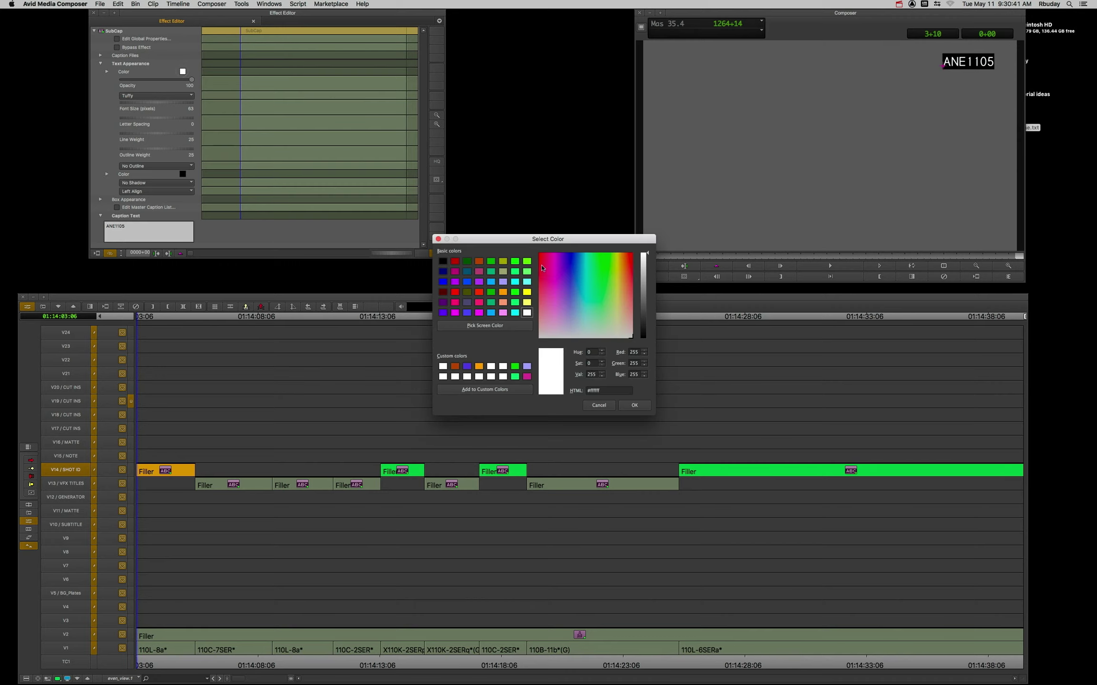
{"action": "left_click", "coordinate": [518, 376]}
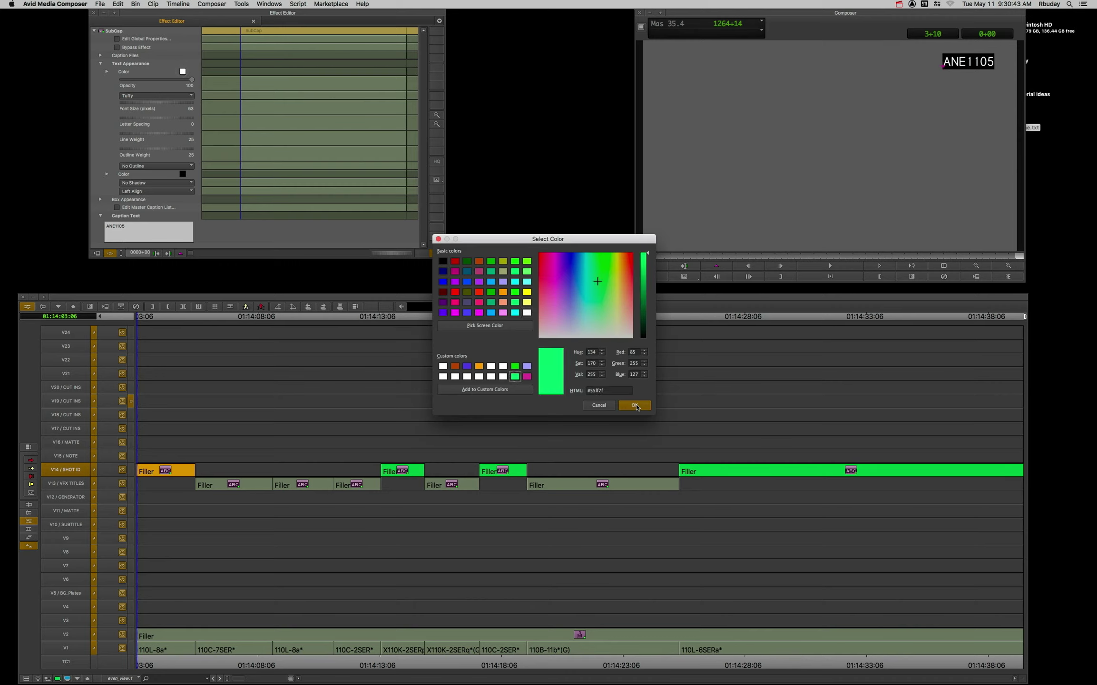
{"action": "left_click", "coordinate": [634, 405]}
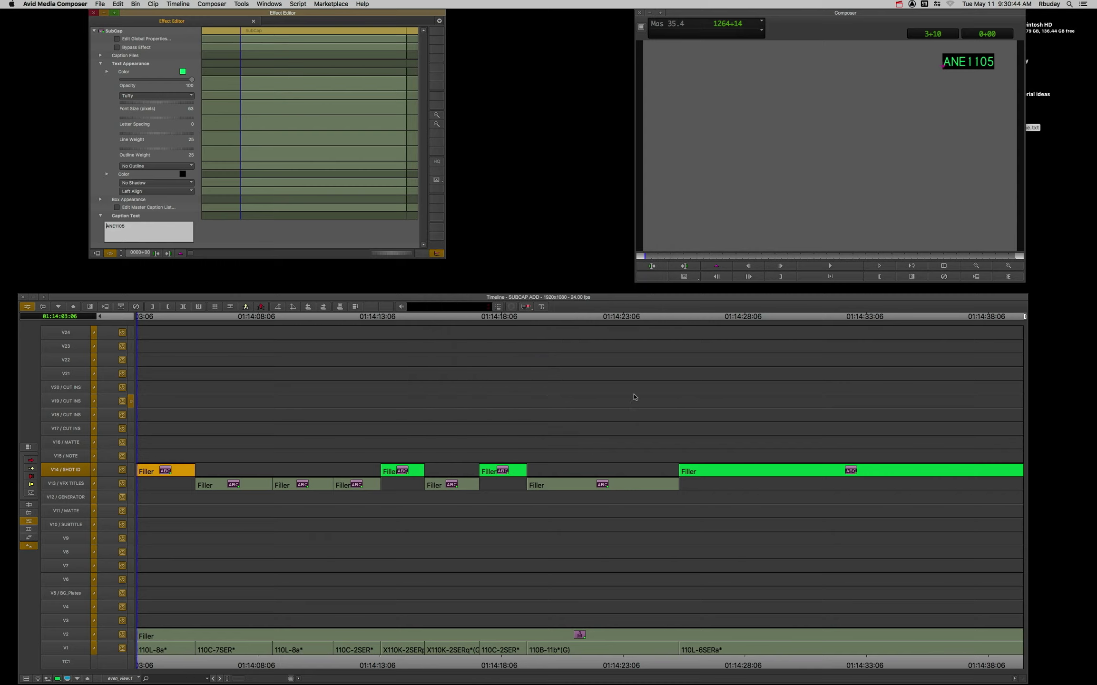
{"action": "left_click", "coordinate": [153, 422]}
{"action": "left_click", "coordinate": [152, 427]}
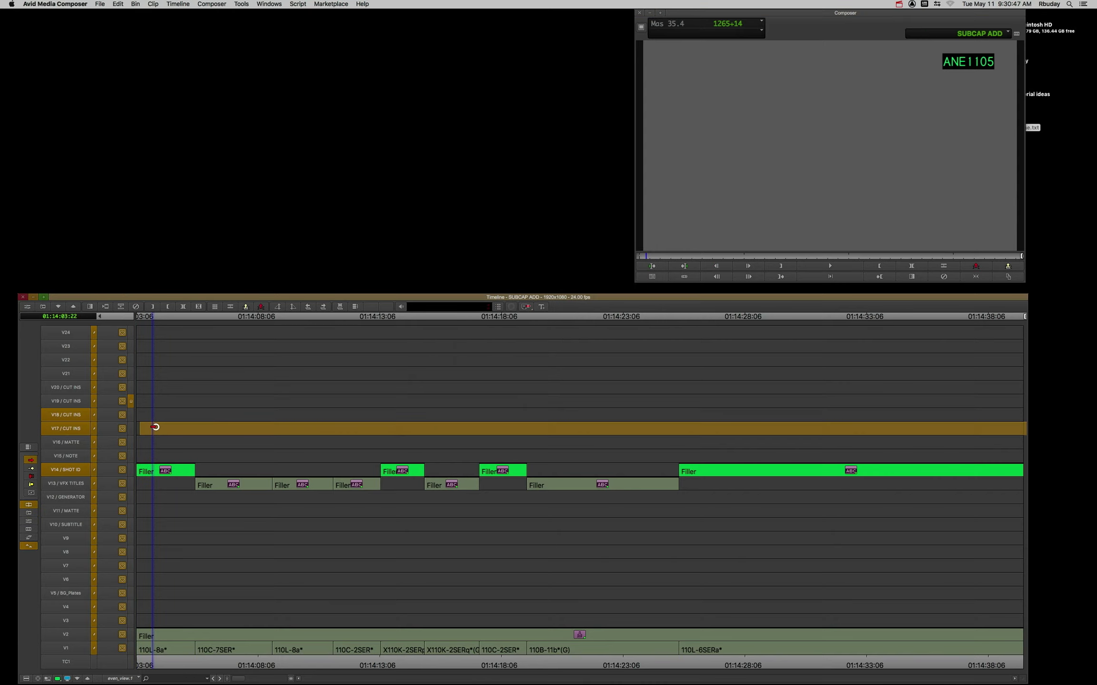
{"action": "left_click_drag", "start_coordinate": [152, 430], "coordinate": [892, 430]}
{"action": "key", "text": "Home"}
- Move the four green clips from V14 / SHOT ID back down to V13 / VFX TITLES and select all tracks
{"action": "key", "text": "super+shift+a"}
{"action": "left_click", "coordinate": [67, 469]}
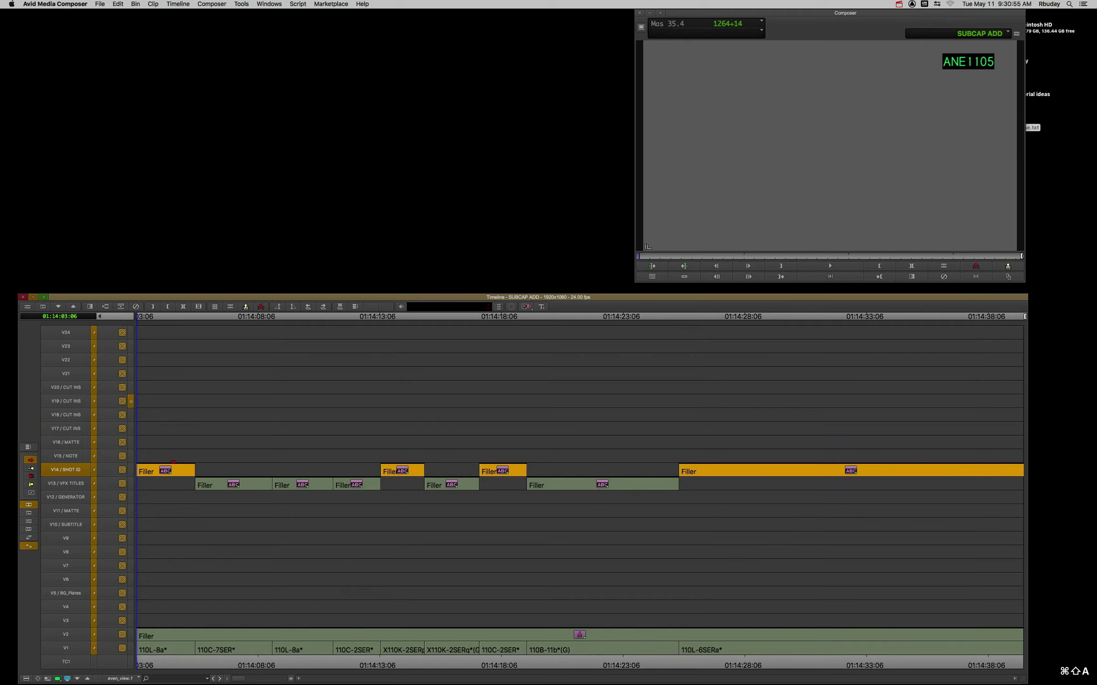
{"action": "left_click_drag", "start_coordinate": [164, 470], "coordinate": [2, 497]}
{"action": "left_click", "coordinate": [149, 452]}
{"action": "key", "text": "super+a"}
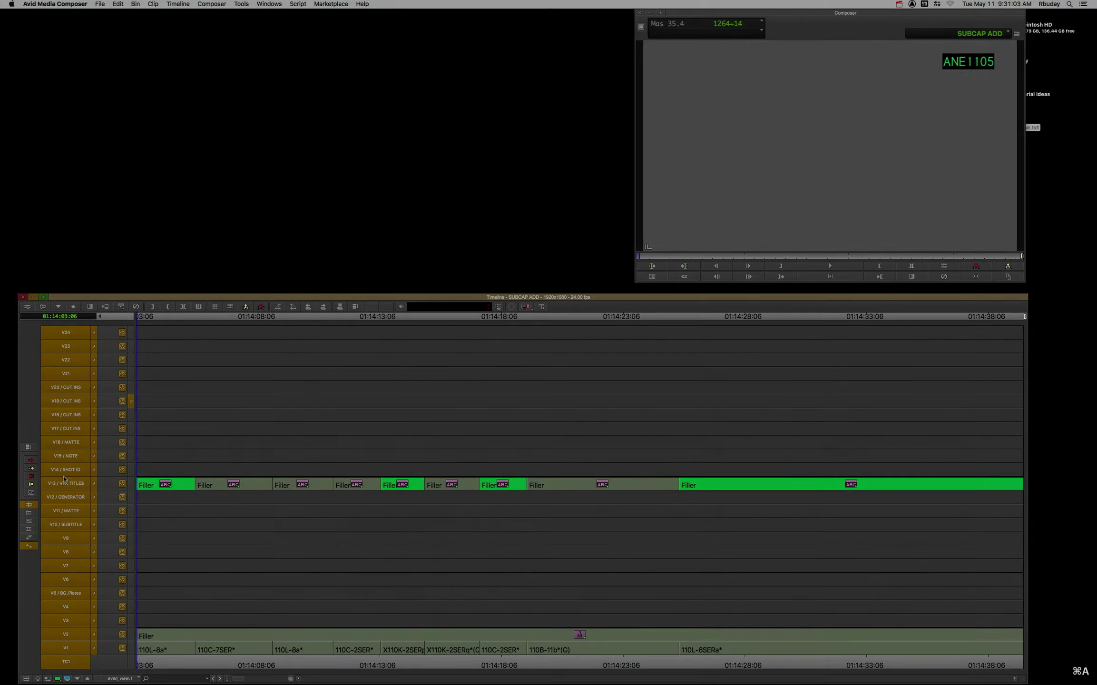